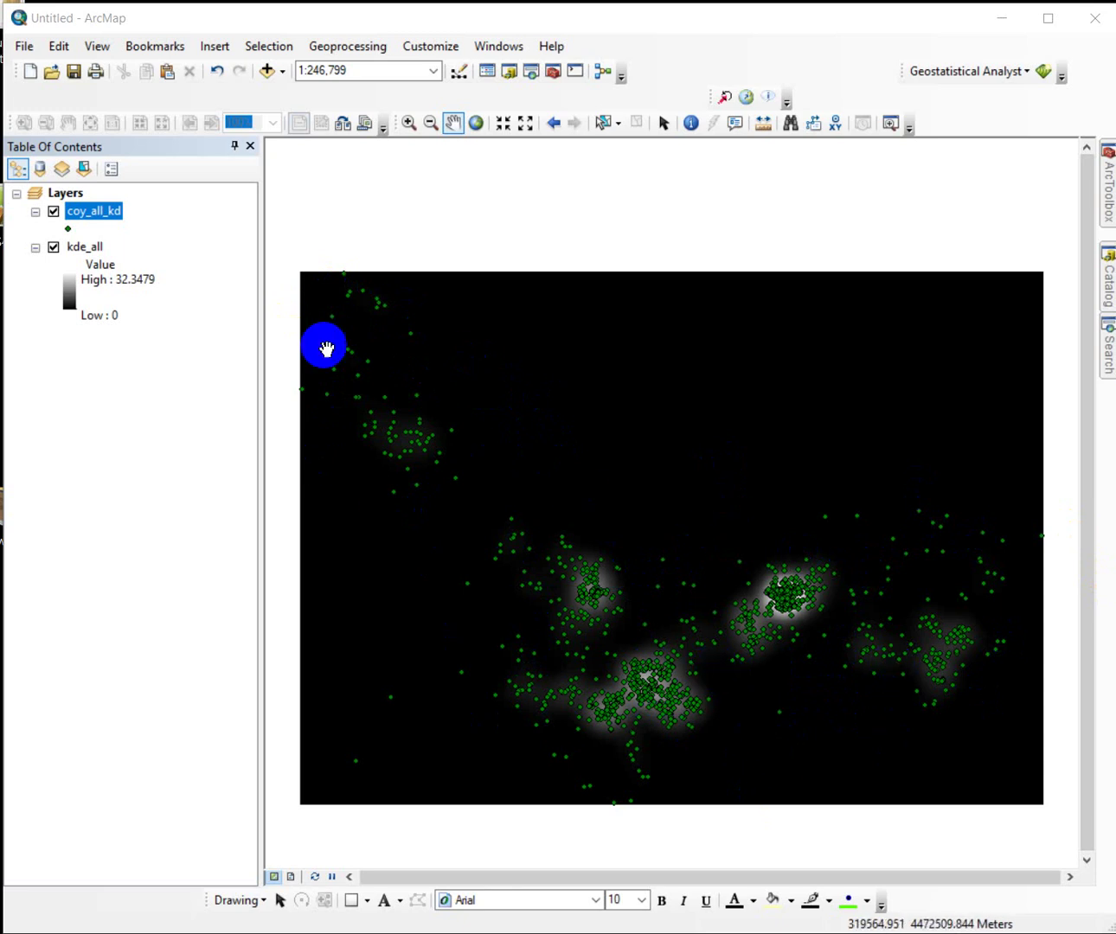
- Open the coy_all_kd attribute table and sort RASTERVALU descending, so 32.347881 sits on top
right_click(93, 212)
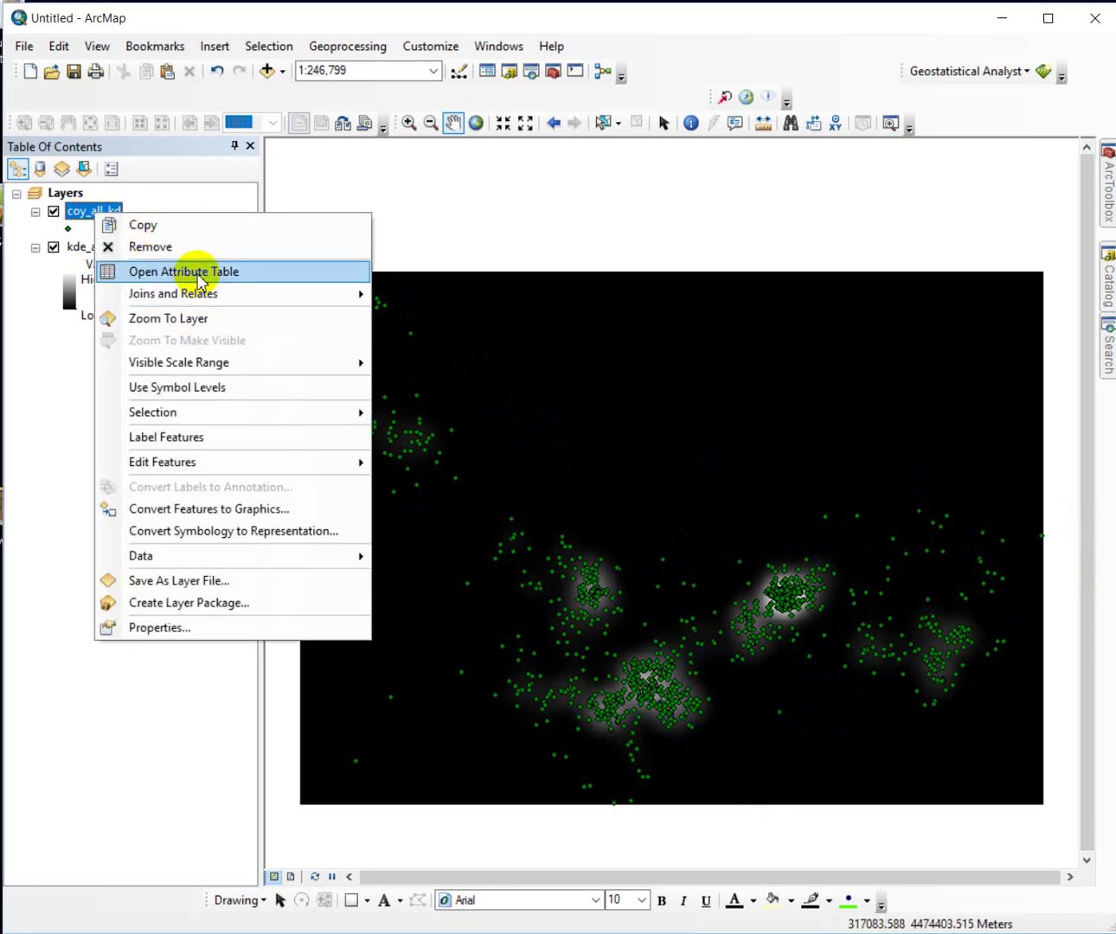
mouse_move(220, 298)
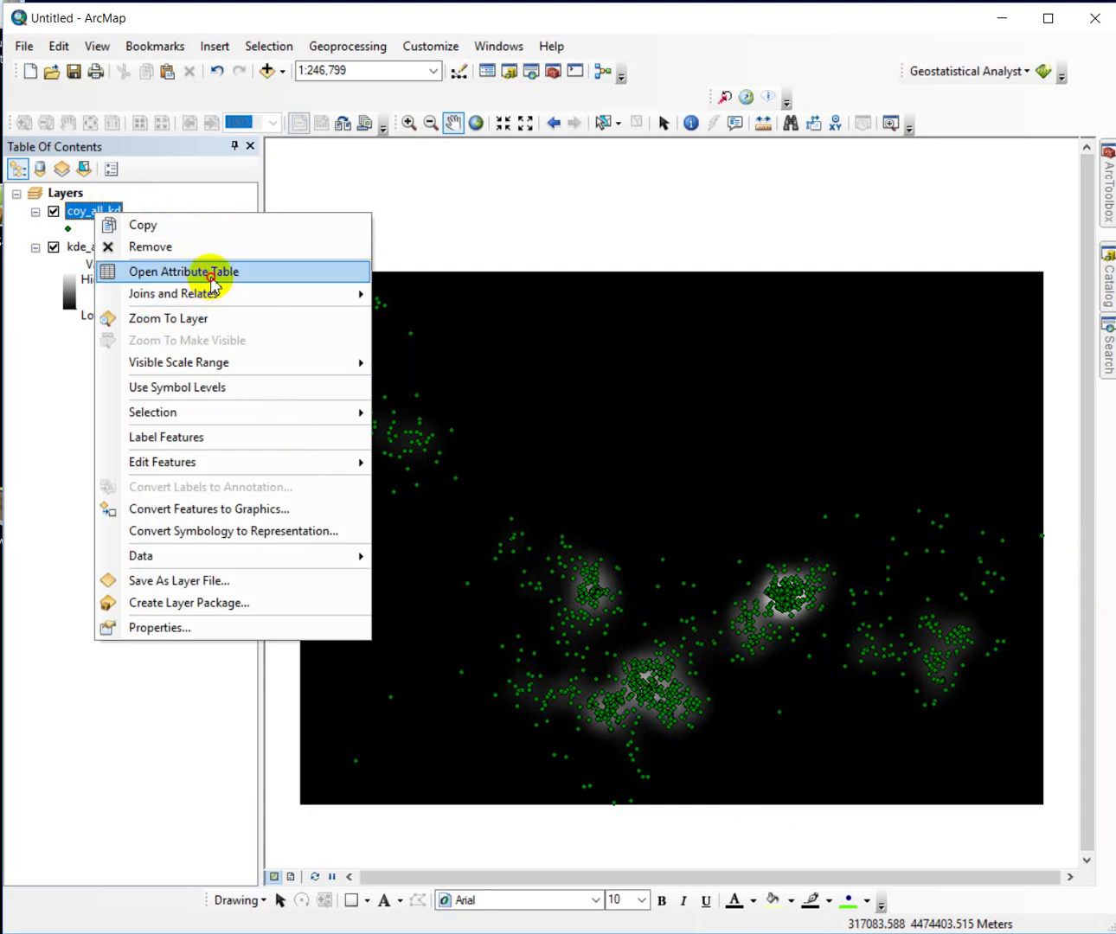
left_click(270, 272)
left_click_drag(369, 735, 634, 735)
left_click_drag(432, 207, 1063, 588)
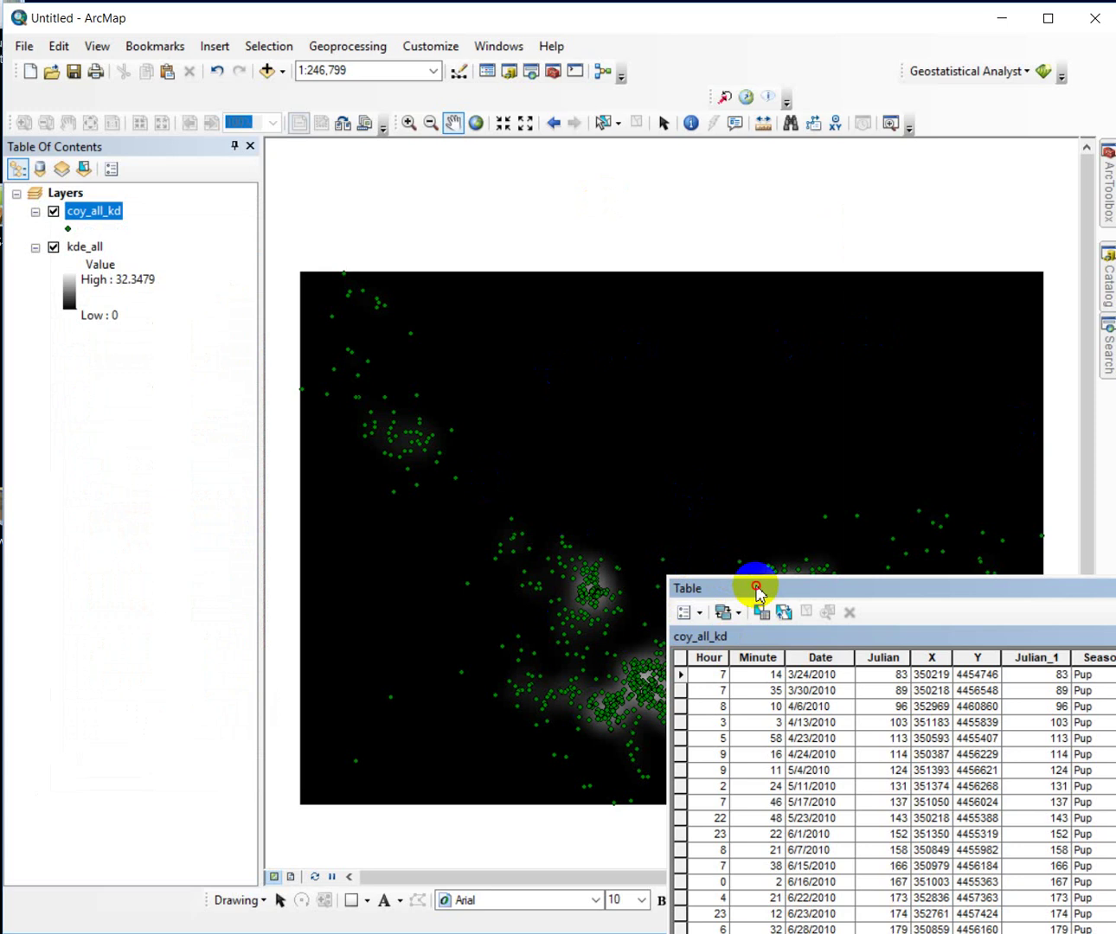
left_click_drag(755, 588, 230, 204)
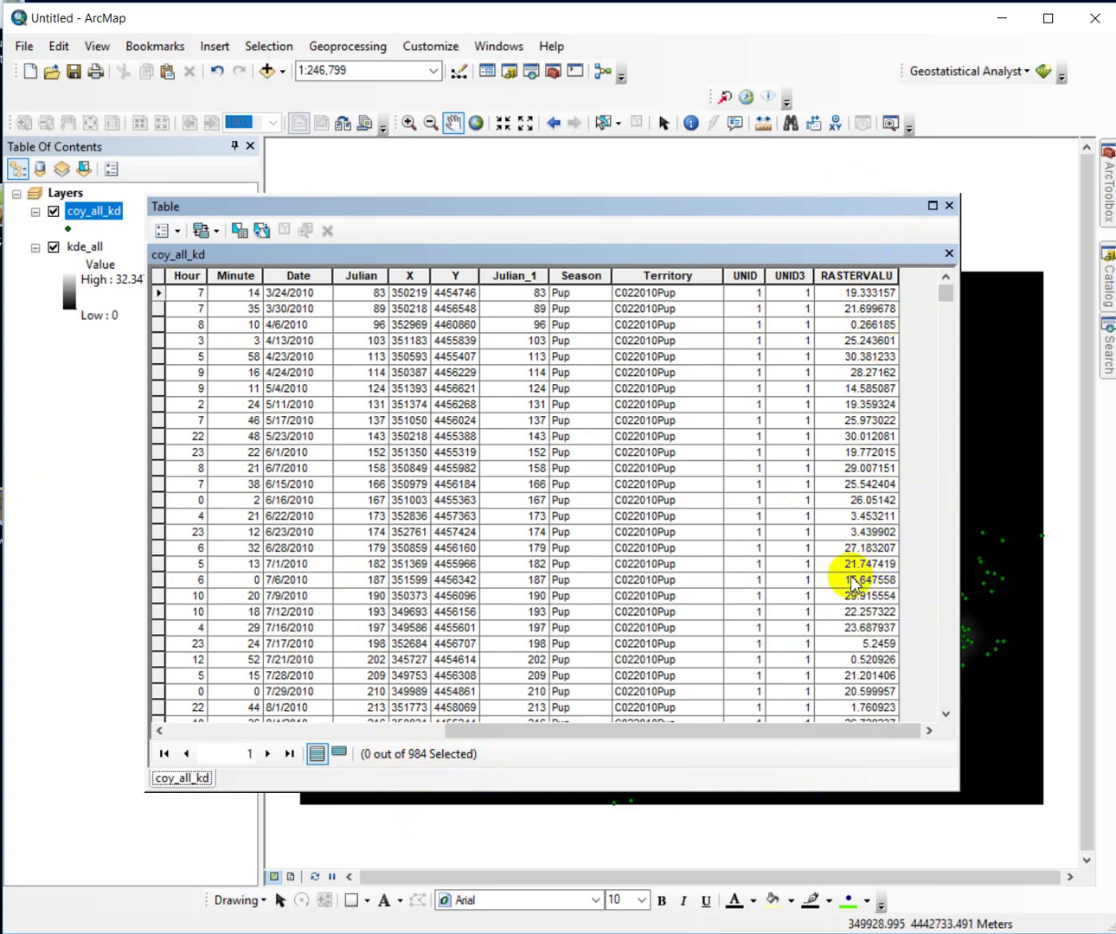
right_click(879, 275)
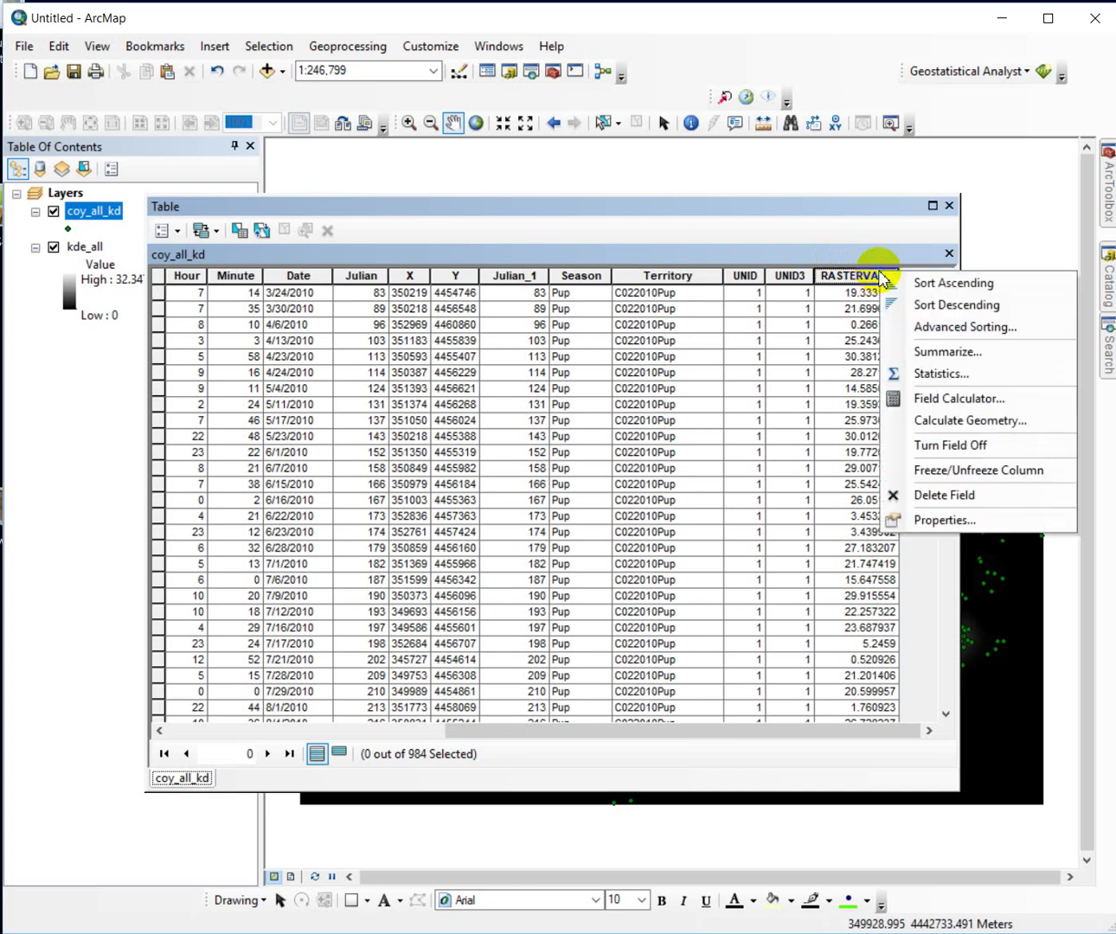
left_click(978, 305)
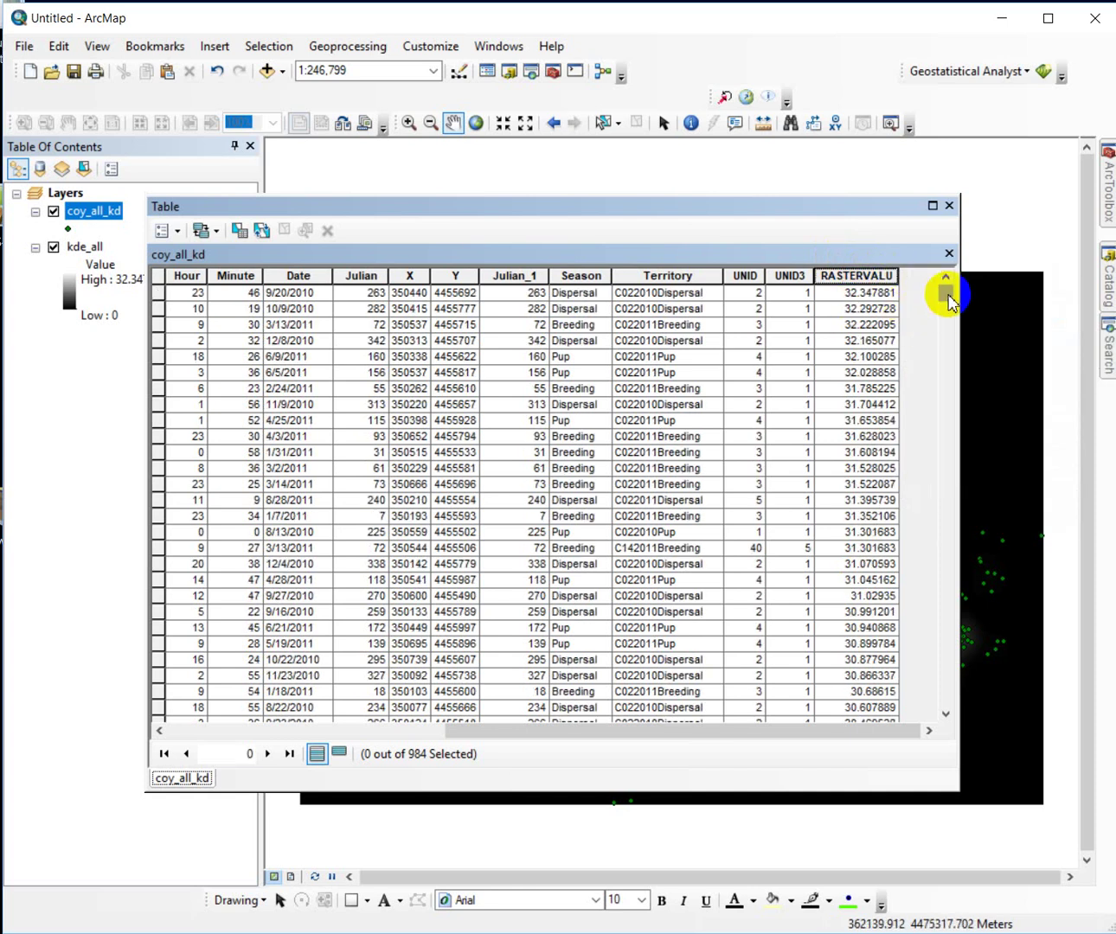
- Multiply the 984 records by 0.5 in Calculator to get 492
left_click_drag(949, 293, 949, 255)
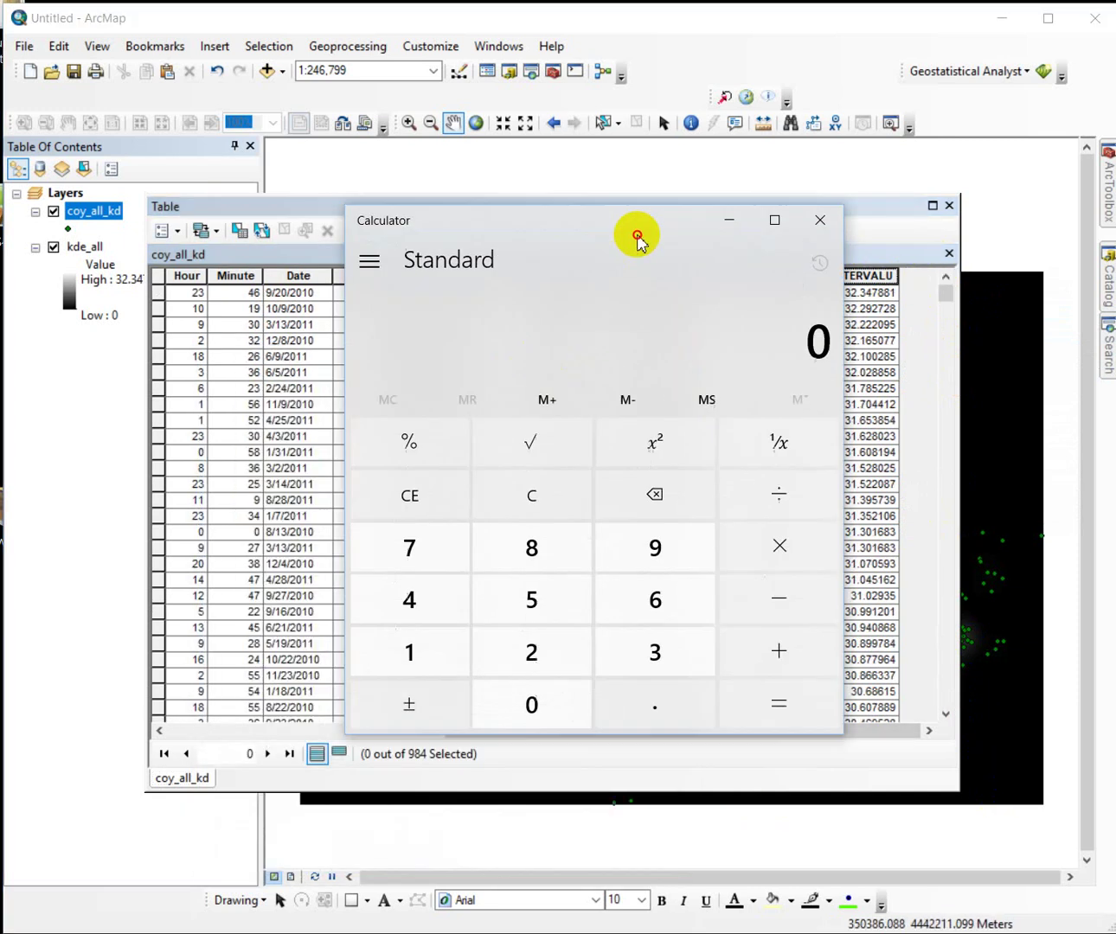
left_click_drag(637, 238, 676, 190)
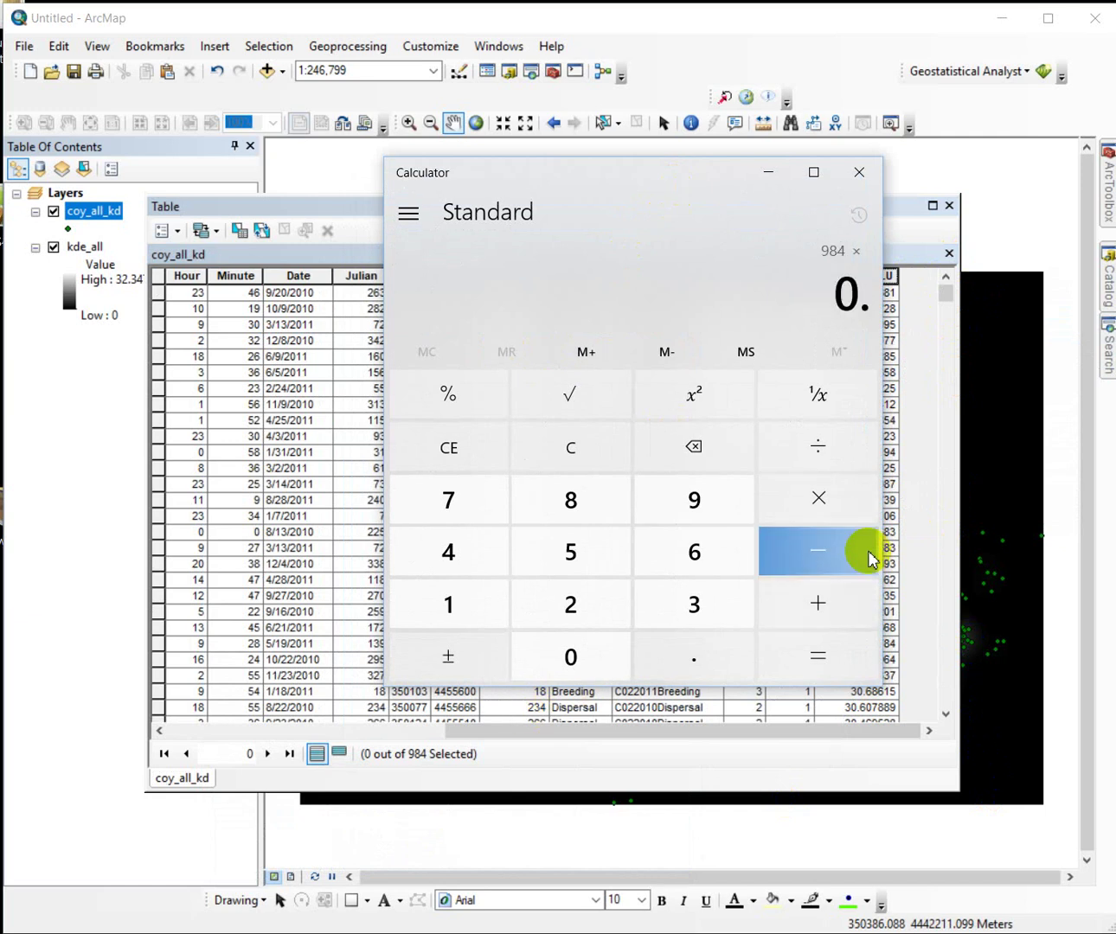
key("Return")
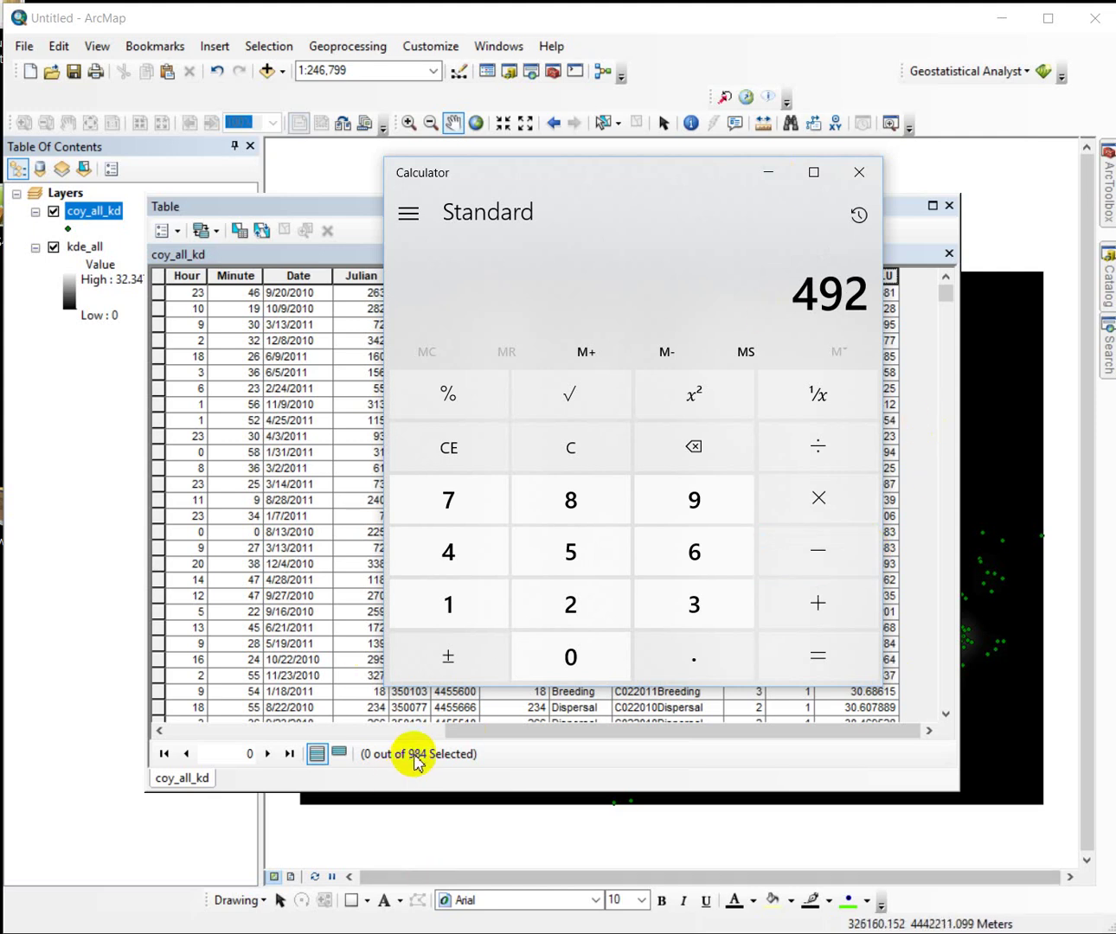
- Select the top 492 of 984 records, down to RASTERVALU 7.090382
left_click(865, 181)
left_click(162, 297)
left_click_drag(946, 291, 955, 491)
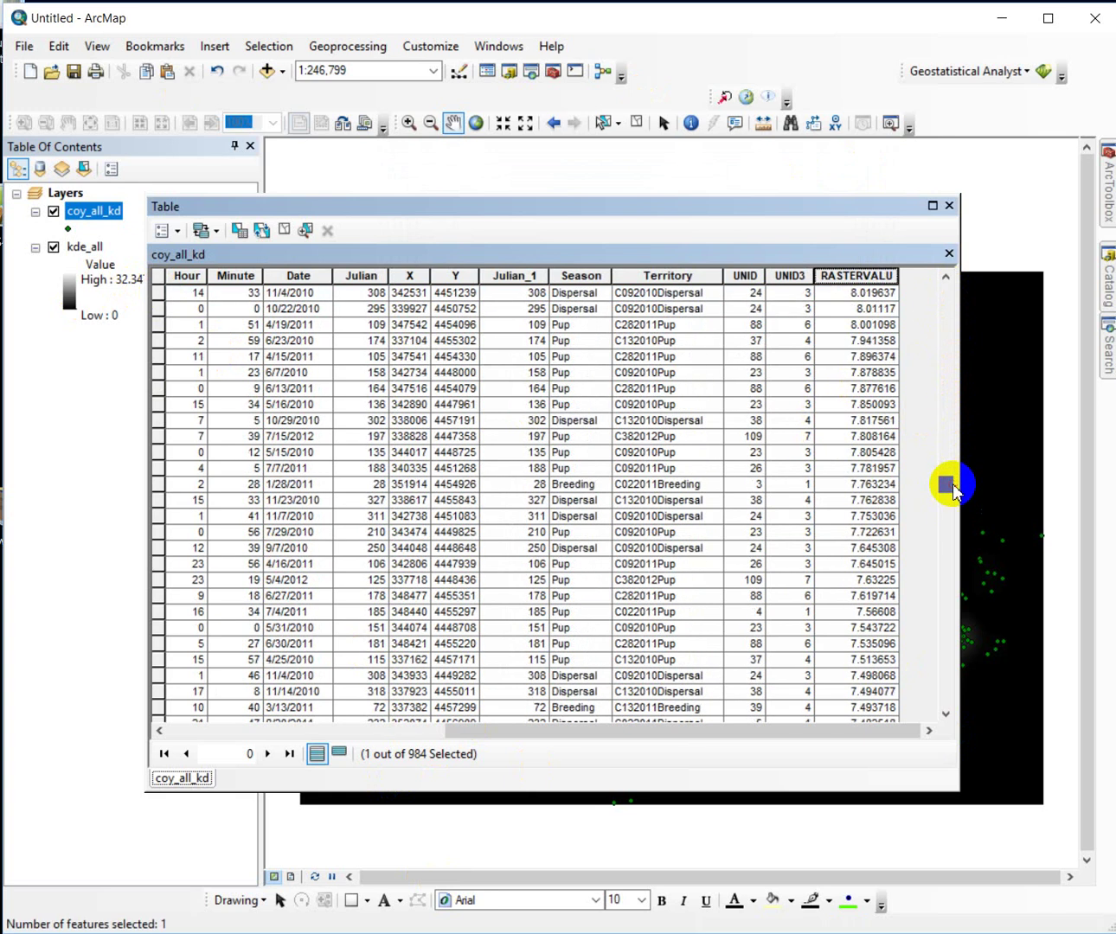
left_click(157, 502, "shift")
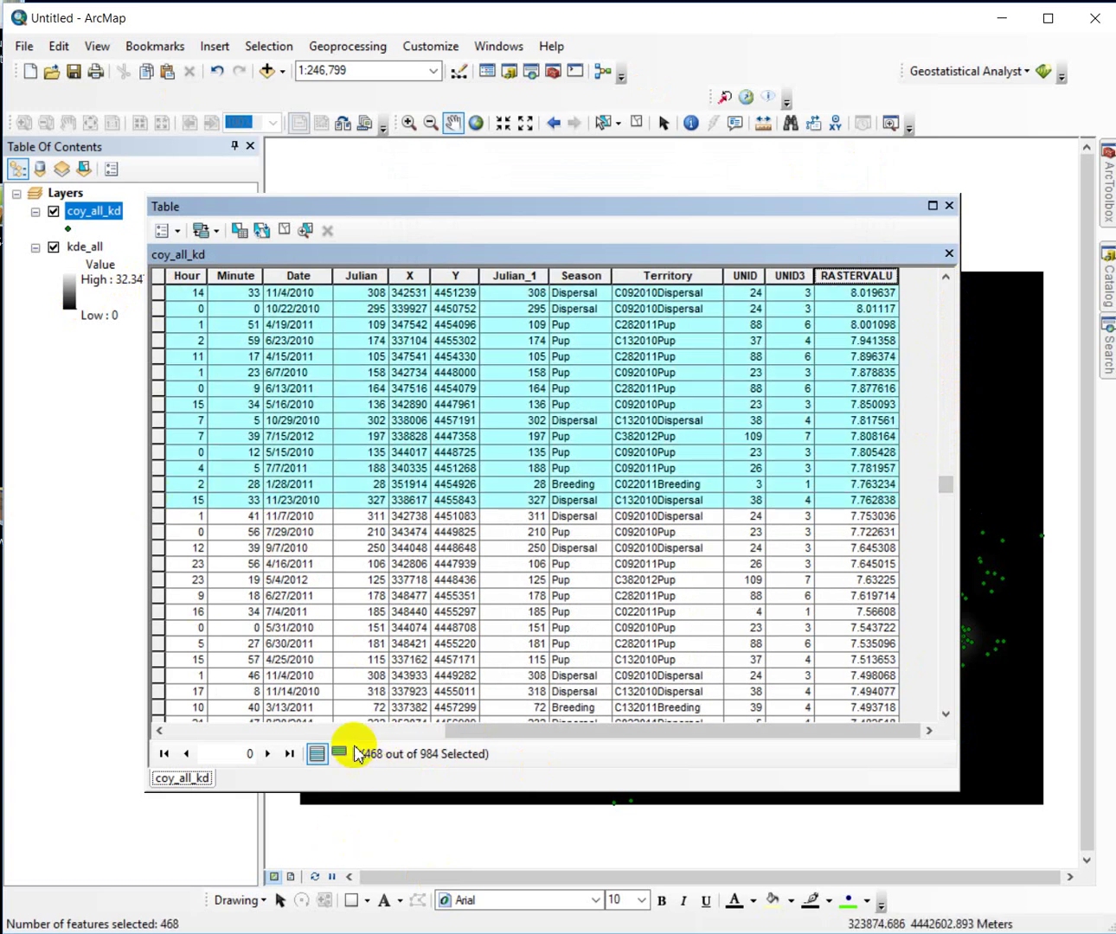
left_click(157, 676, "shift")
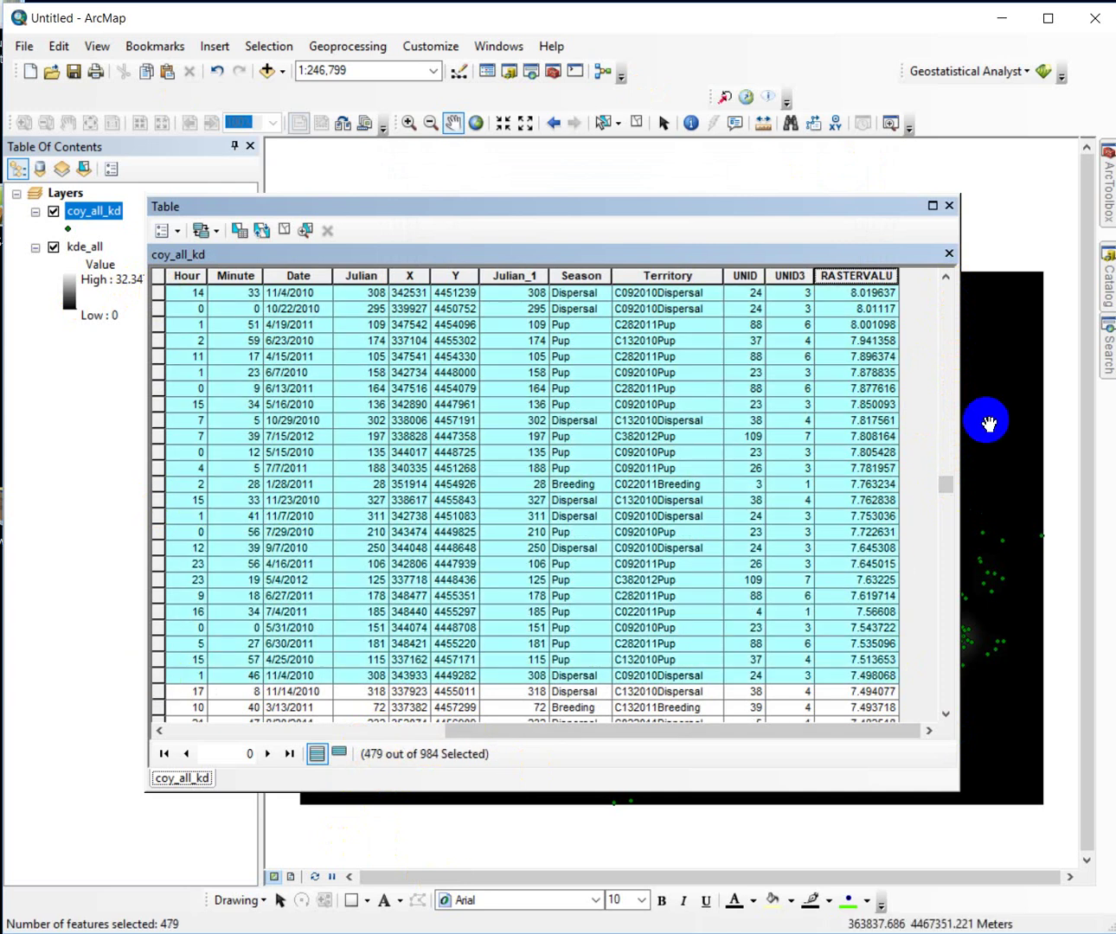
left_click_drag(949, 489, 947, 495)
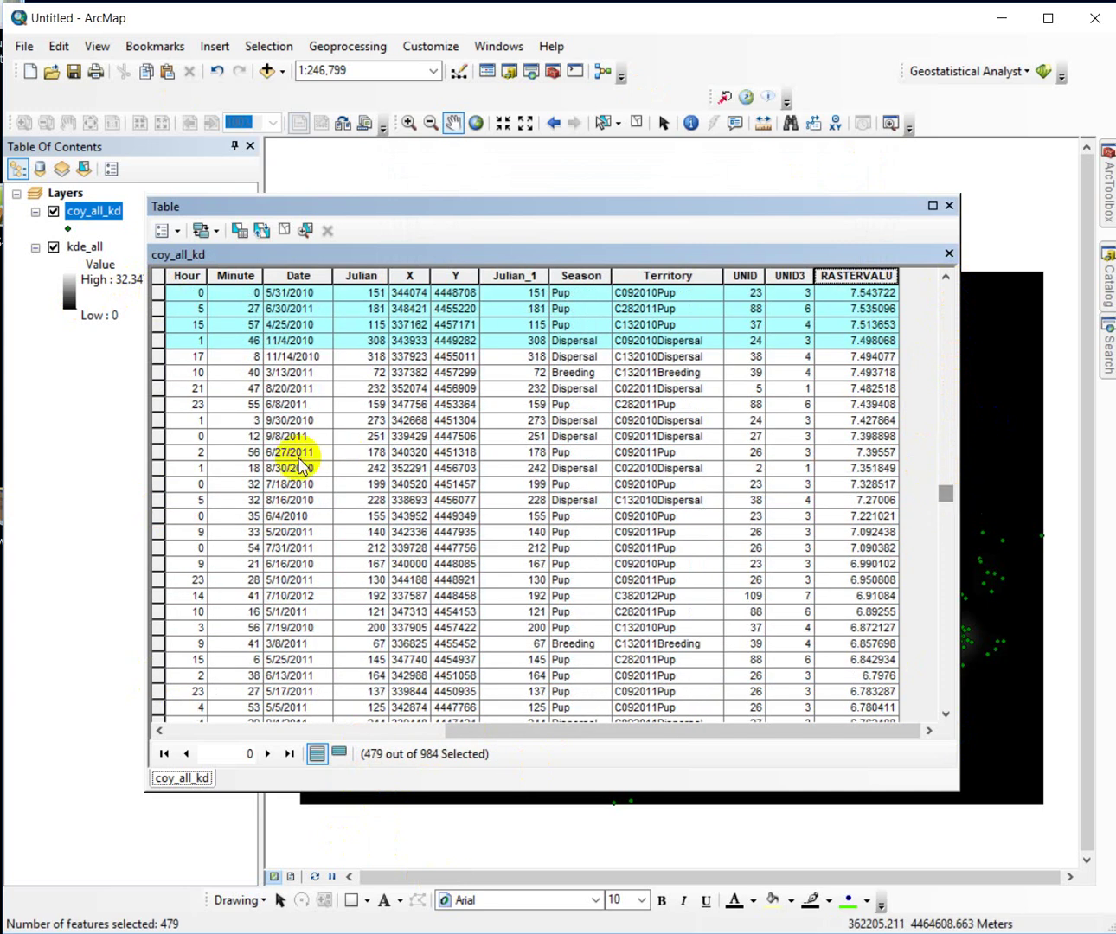
left_click(159, 517, "shift")
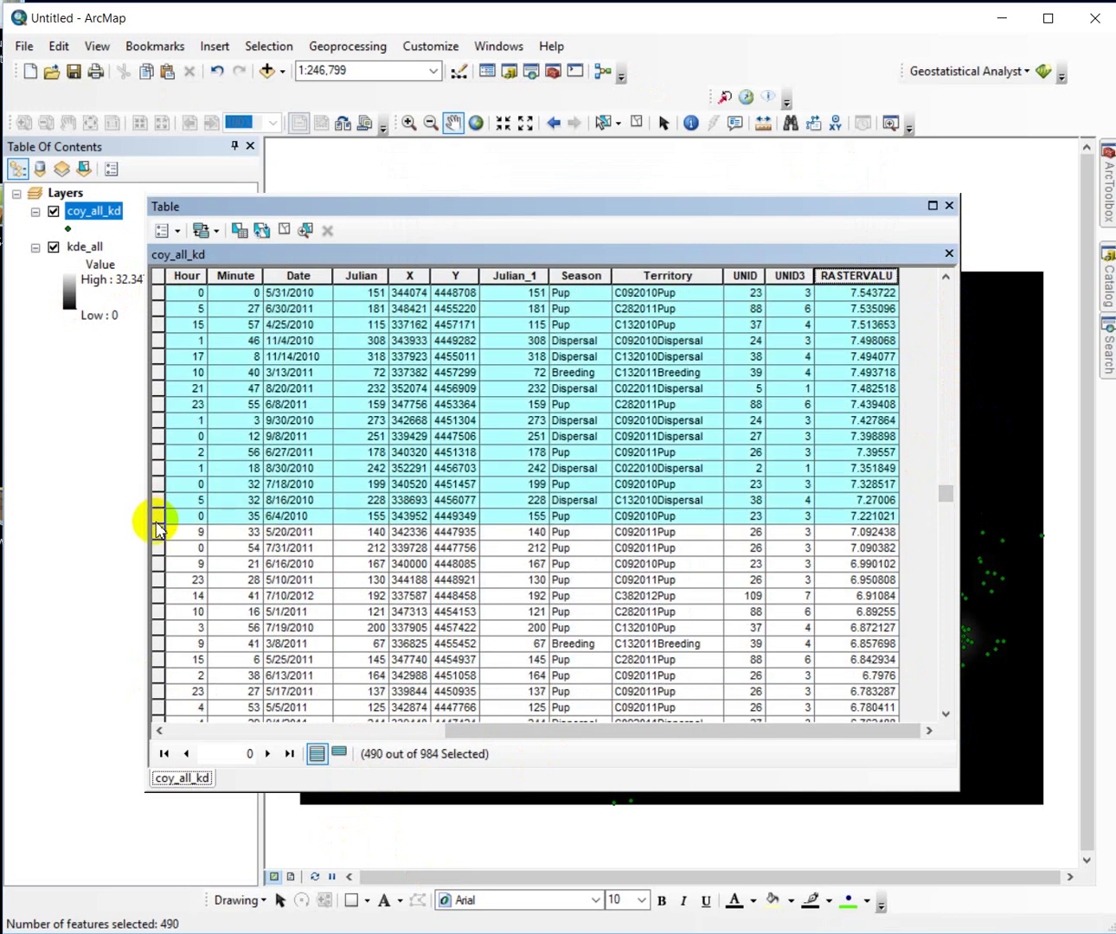
left_click(158, 549, "shift")
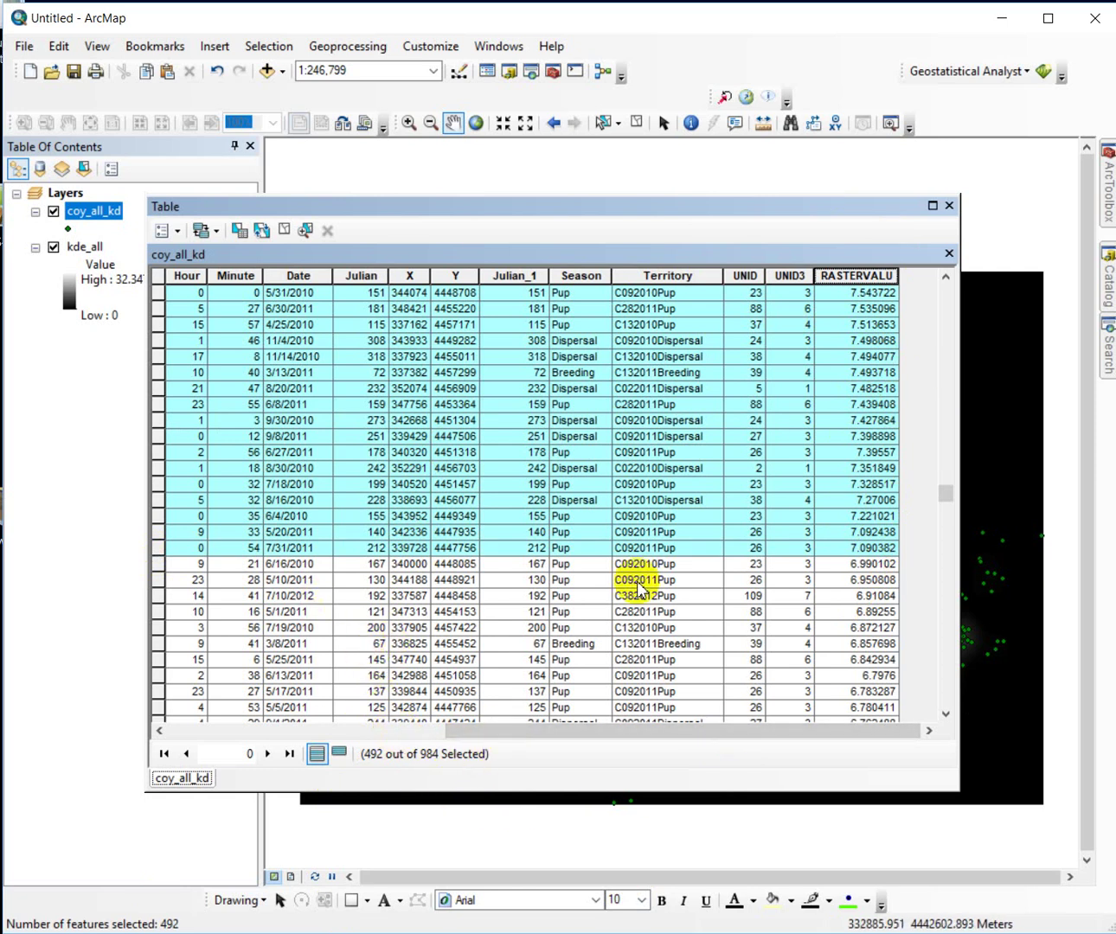
- Extend the selection to 949 records and check the 0.553818 value at record 935
left_click_drag(950, 509, 975, 647)
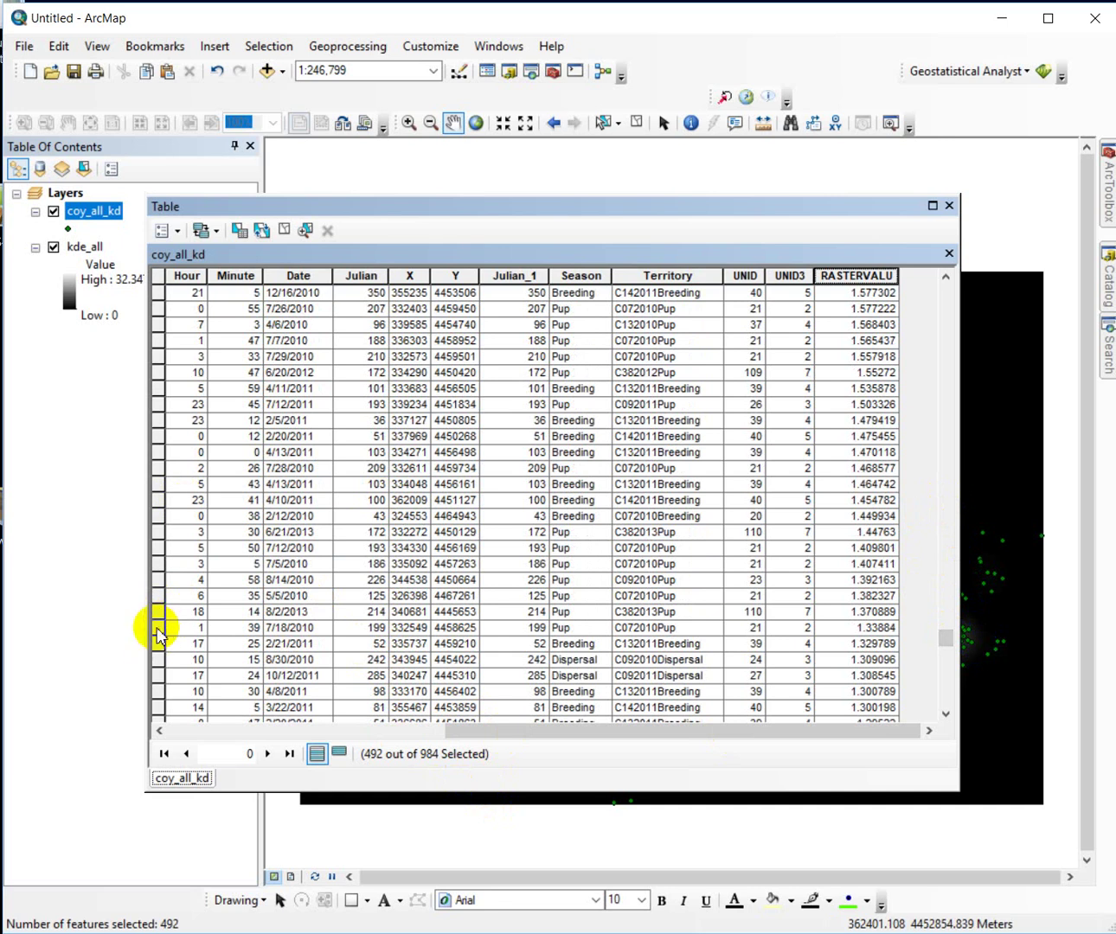
left_click(159, 629, "shift")
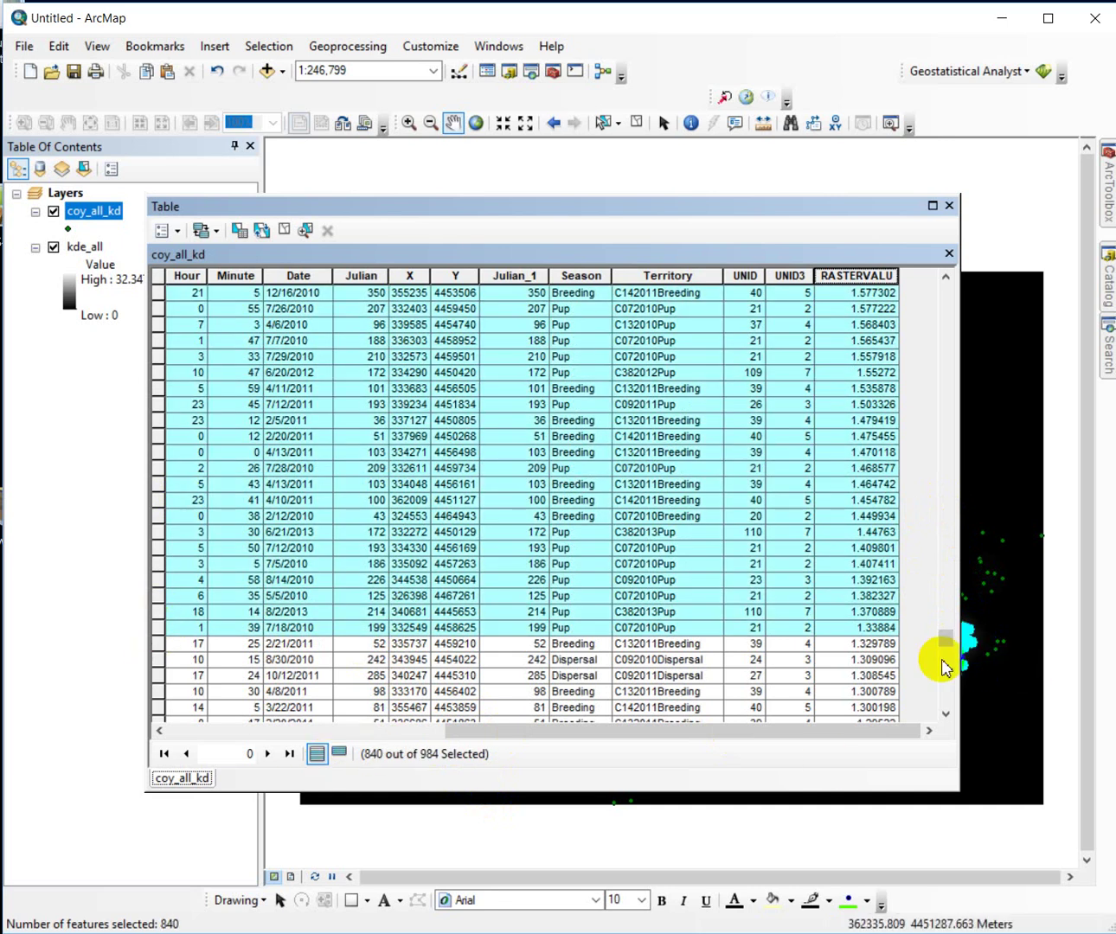
left_click(945, 666)
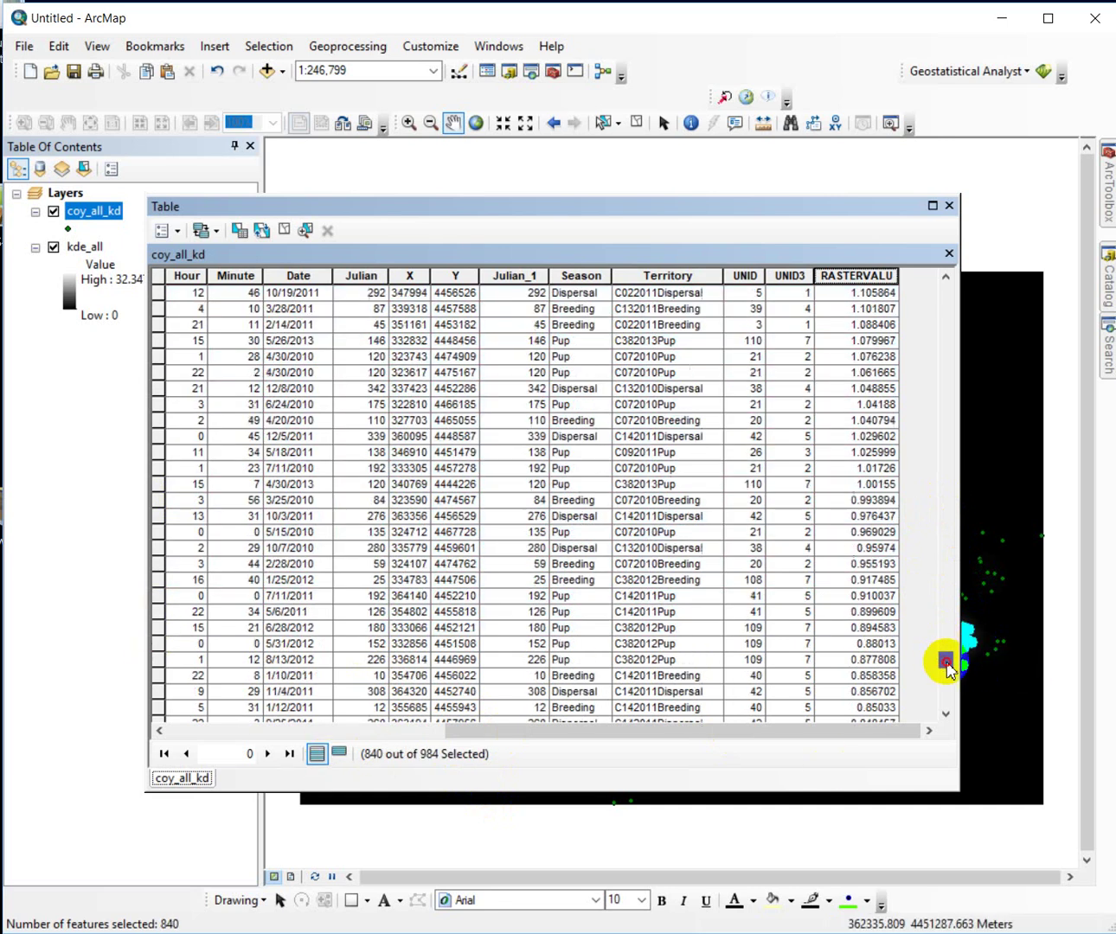
left_click(159, 556, "shift")
left_click(161, 708)
left_click(944, 671)
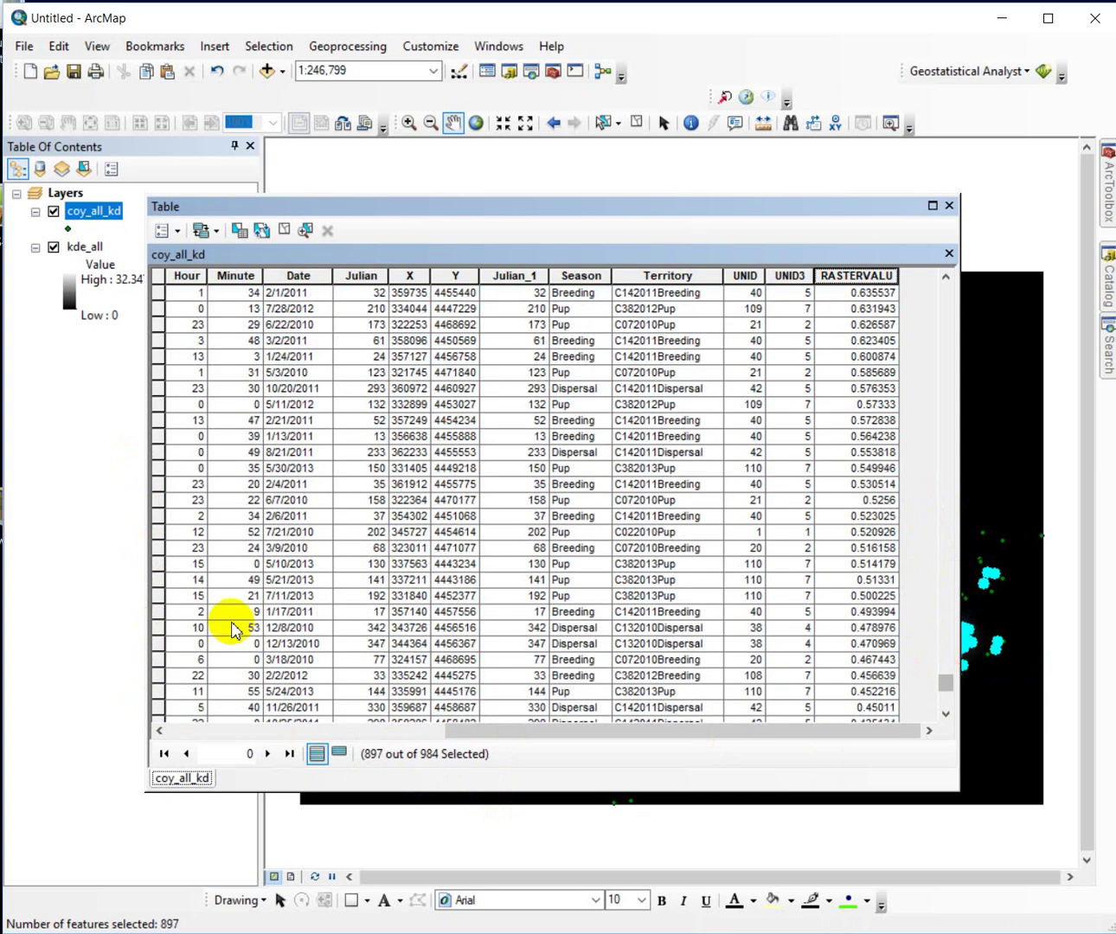
left_click(161, 675, "shift")
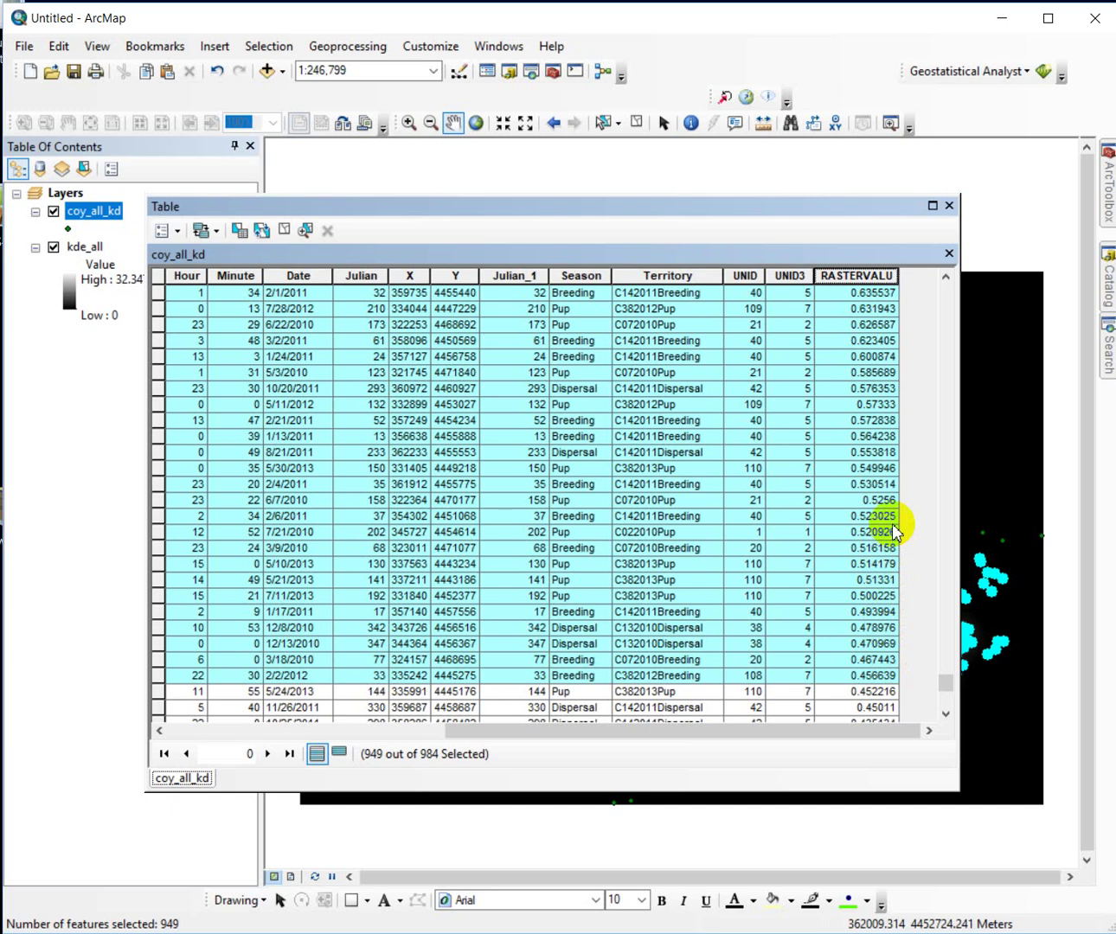
left_click(889, 454)
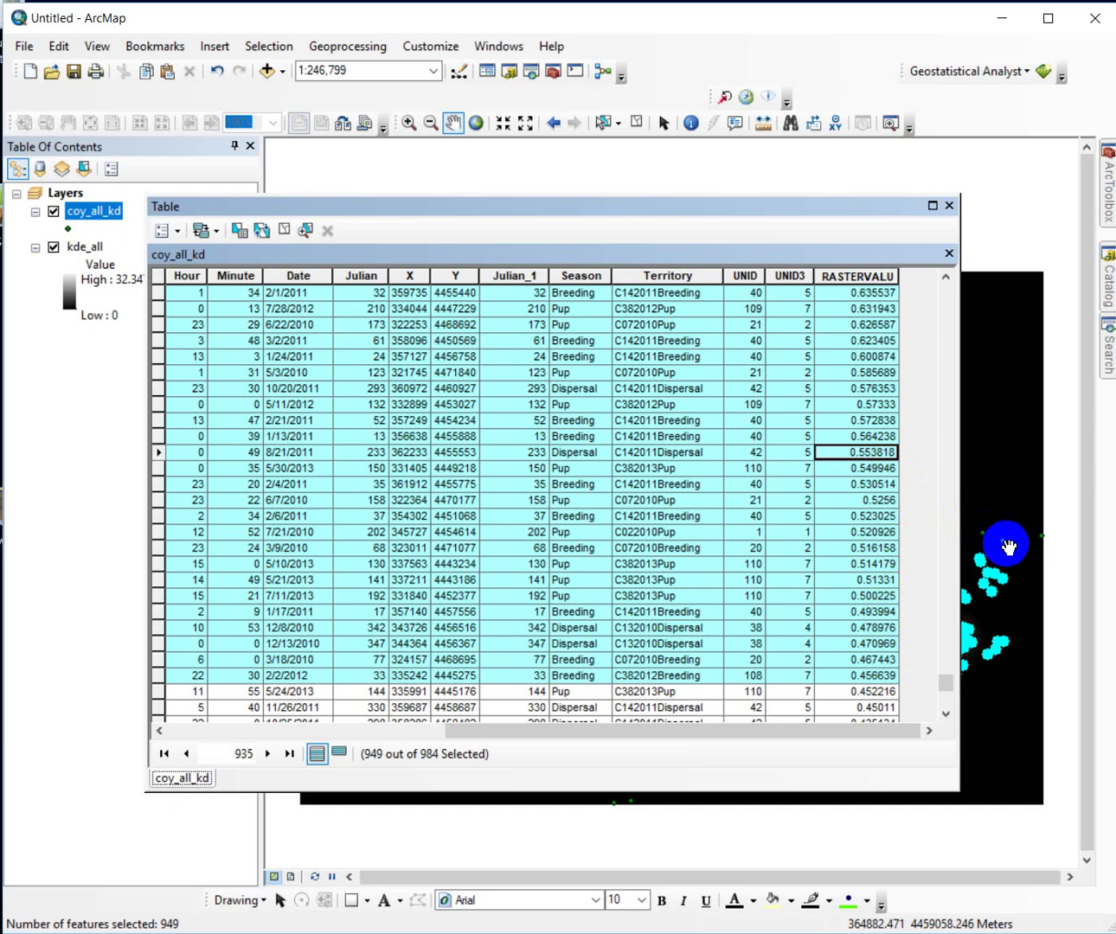
- Close the table, hide the coy_all_kd points, and bring up the tool search to replace the query
left_click(949, 207)
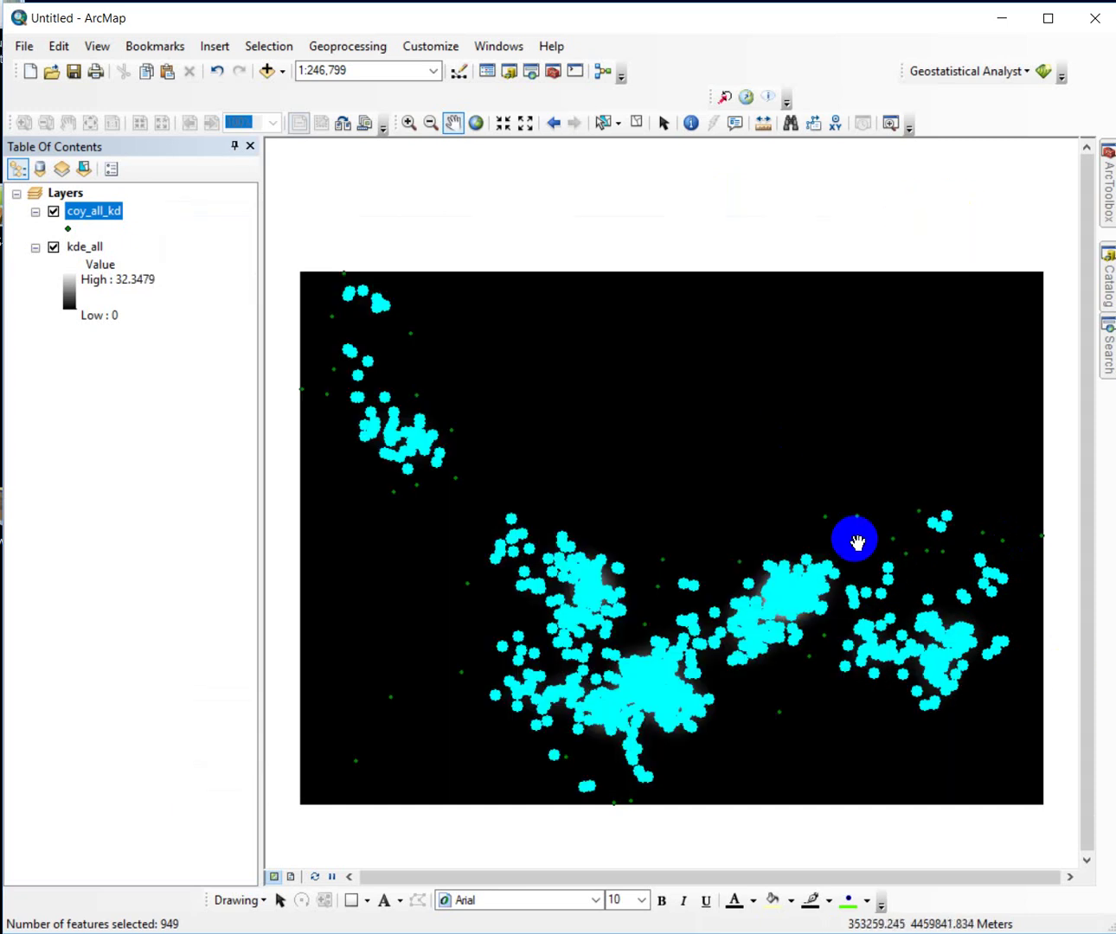
left_click(450, 121)
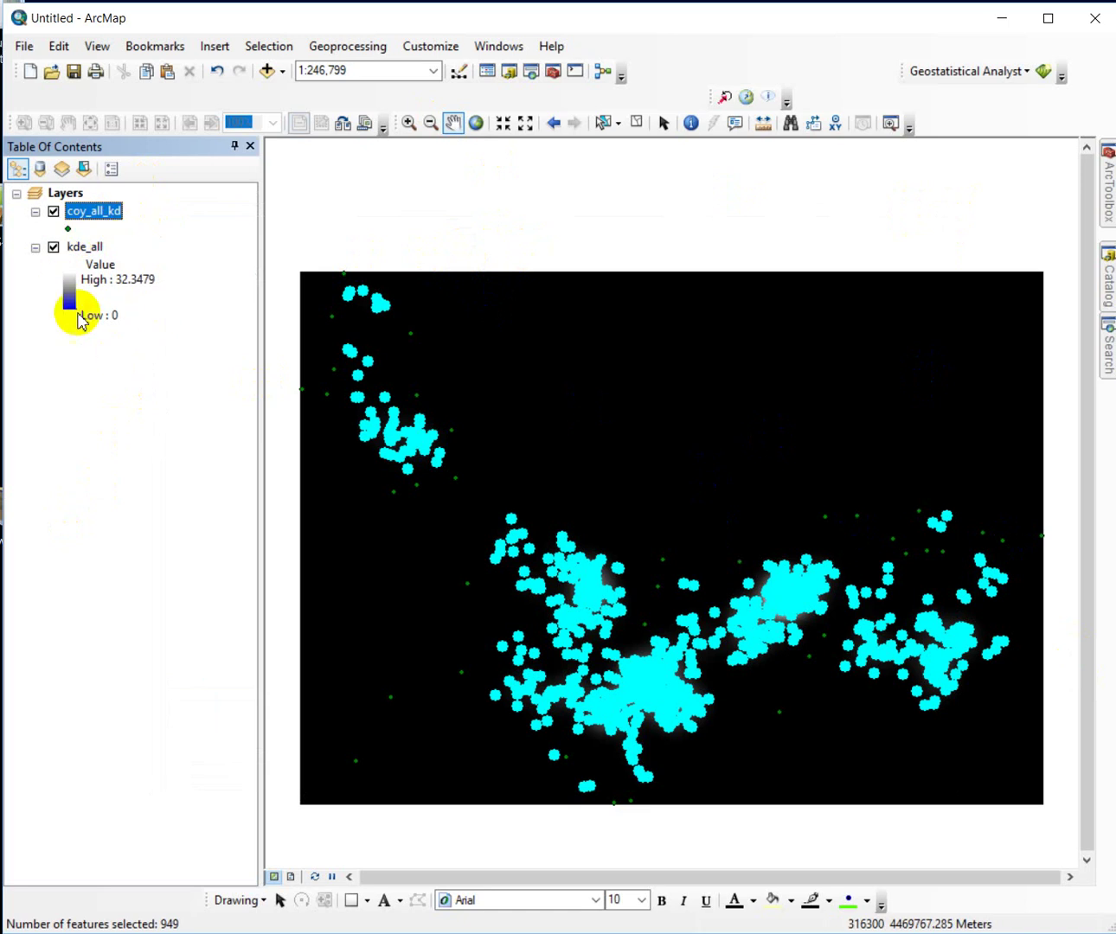
left_click(439, 593)
mouse_move(439, 594)
left_mouse_down()
mouse_move(719, 386)
mouse_move(743, 436)
mouse_move(570, 281)
left_mouse_up()
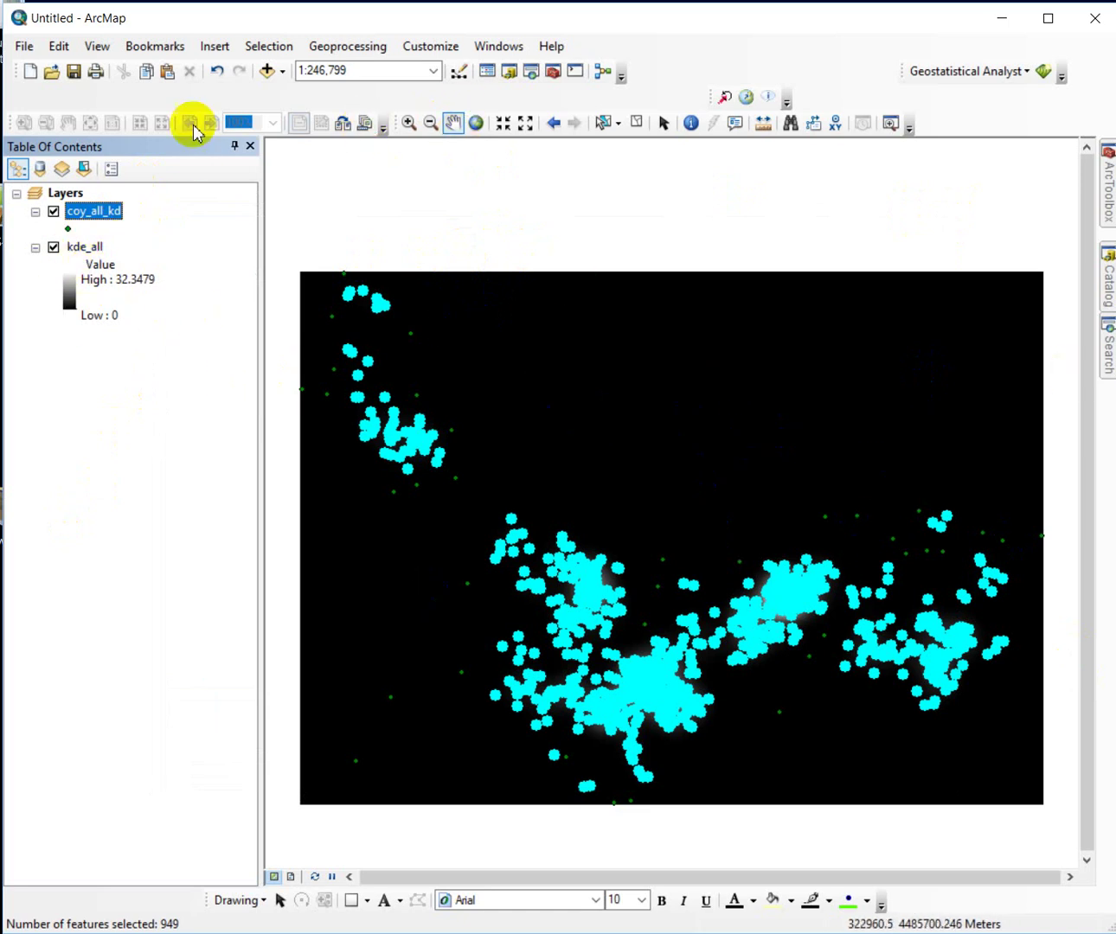
left_click(56, 213)
left_click(55, 212)
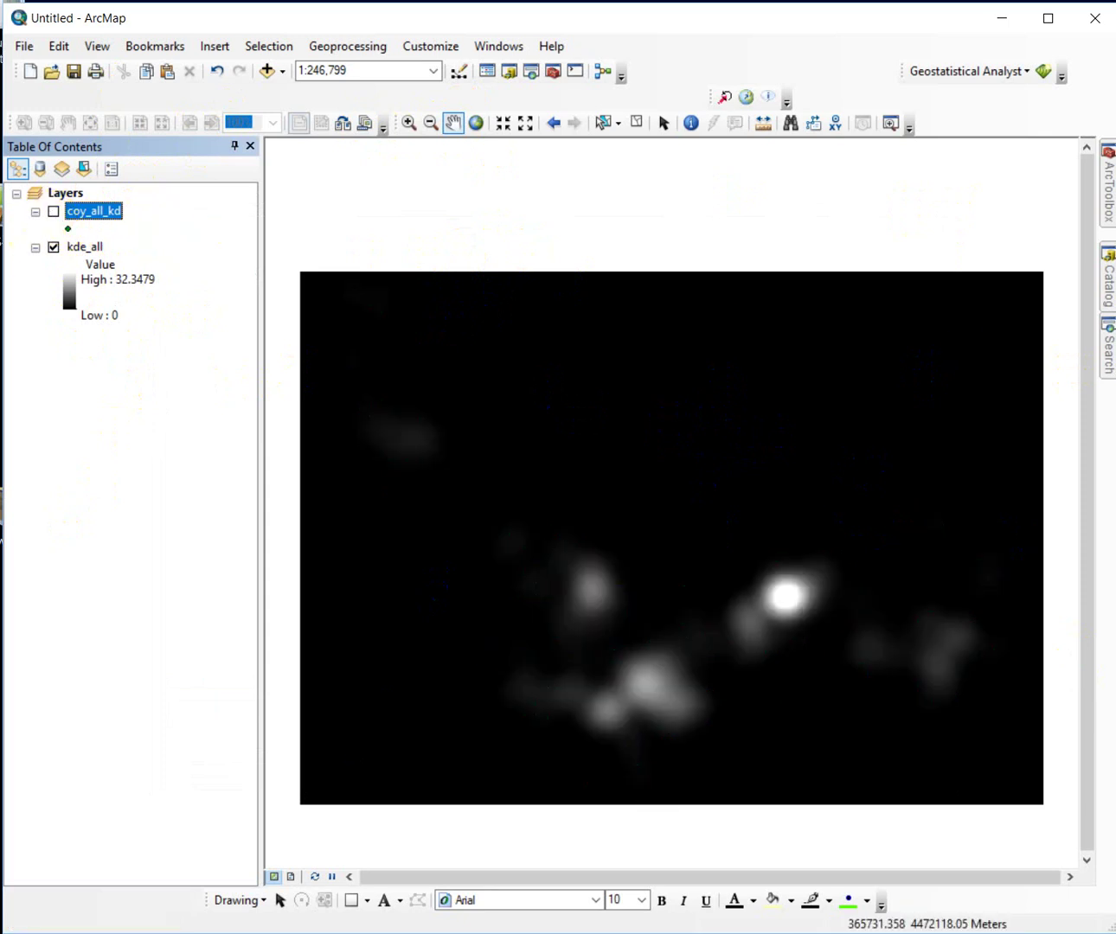
left_click(1109, 355)
left_click(961, 224)
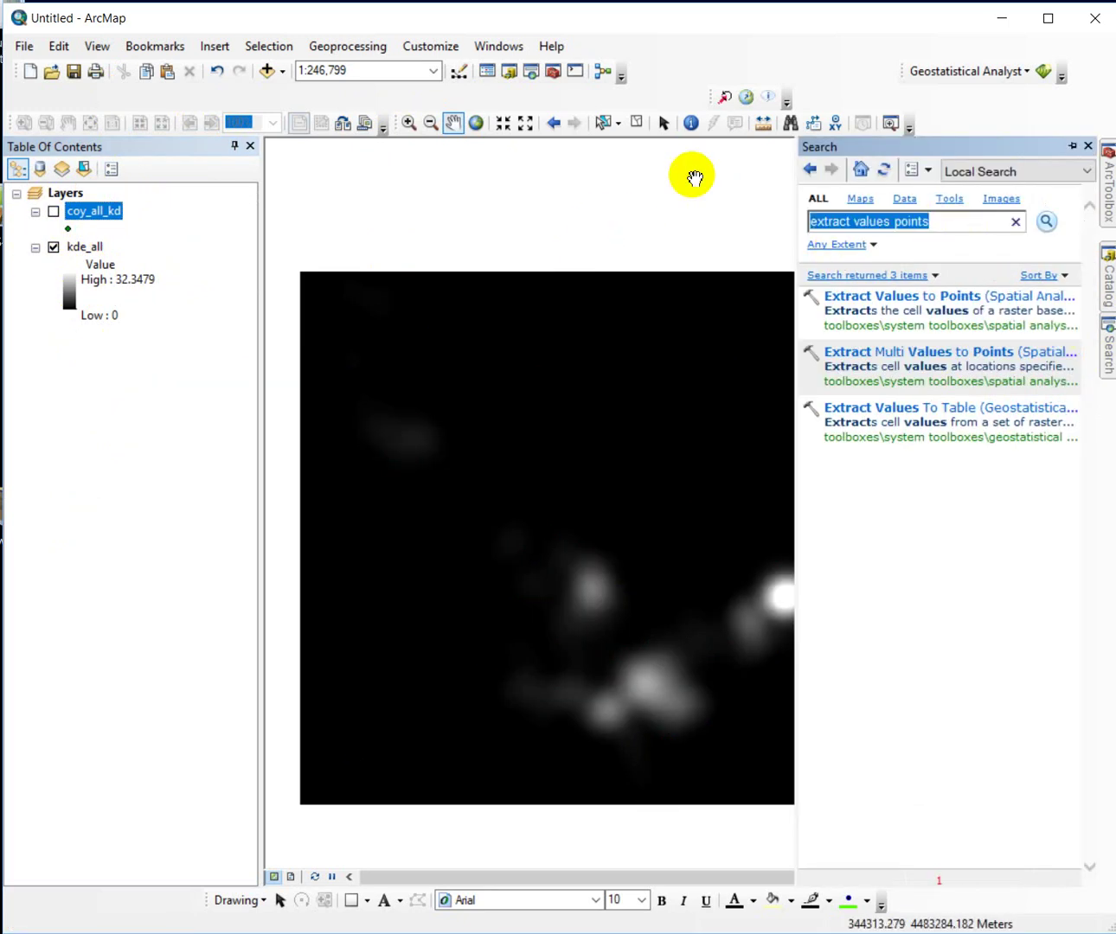
- Open the Spatial Analyst Reclassify tool with kde_all as input and VALUE as the reclass field
key("Return")
left_click(892, 356)
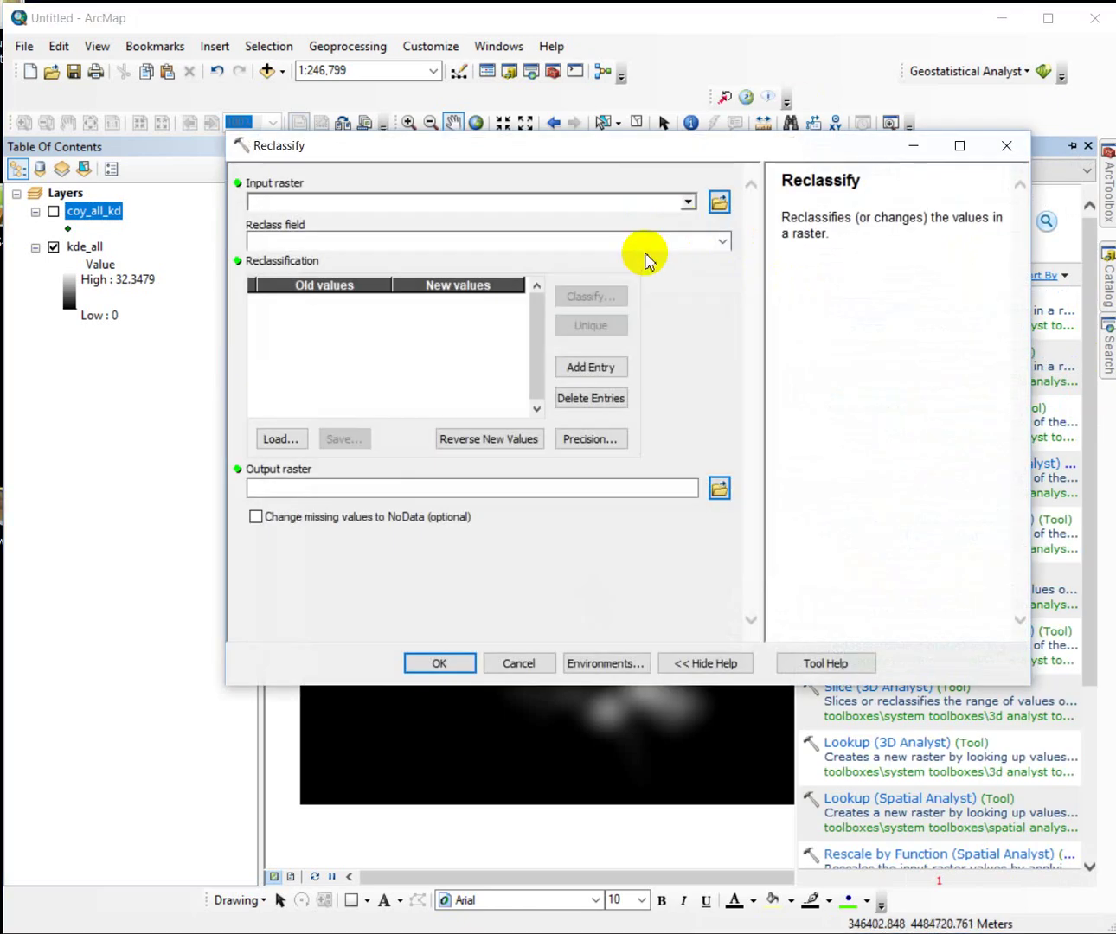
left_click(688, 203)
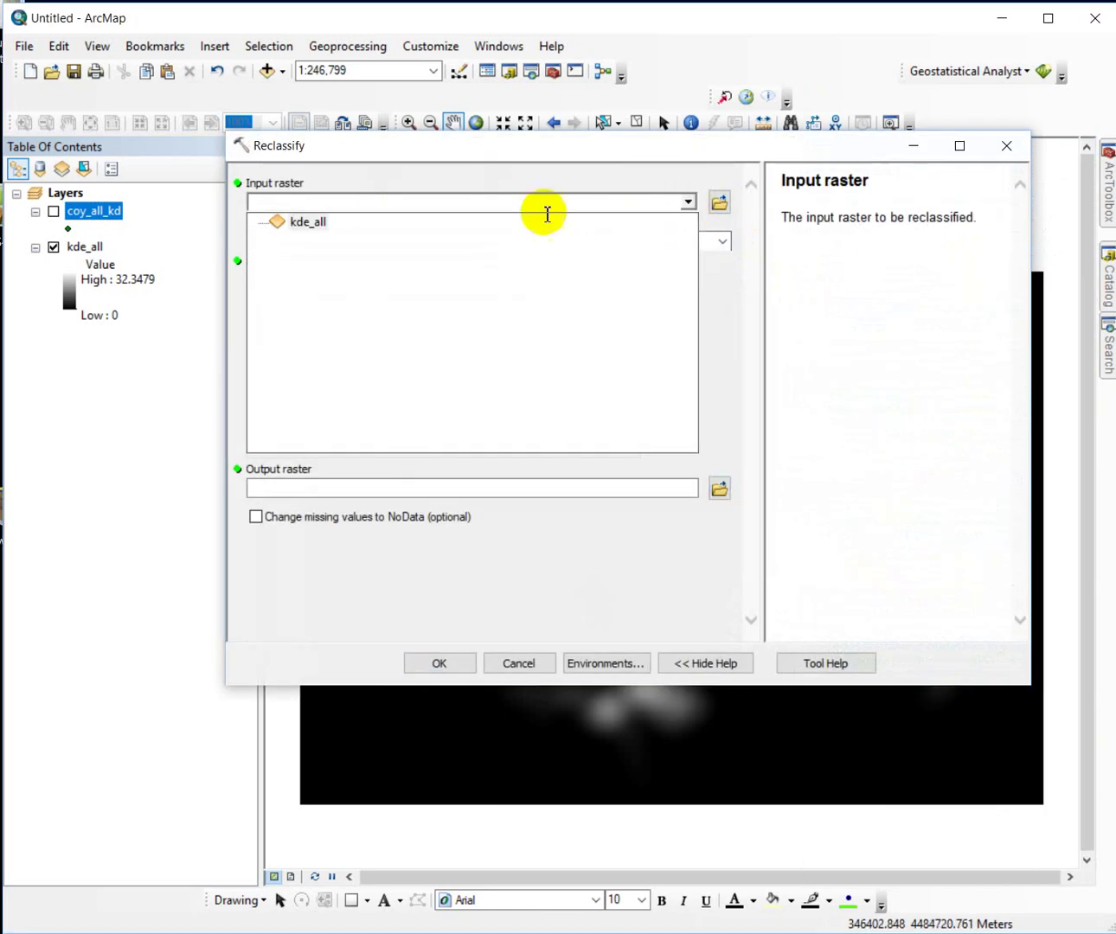
left_click(305, 224)
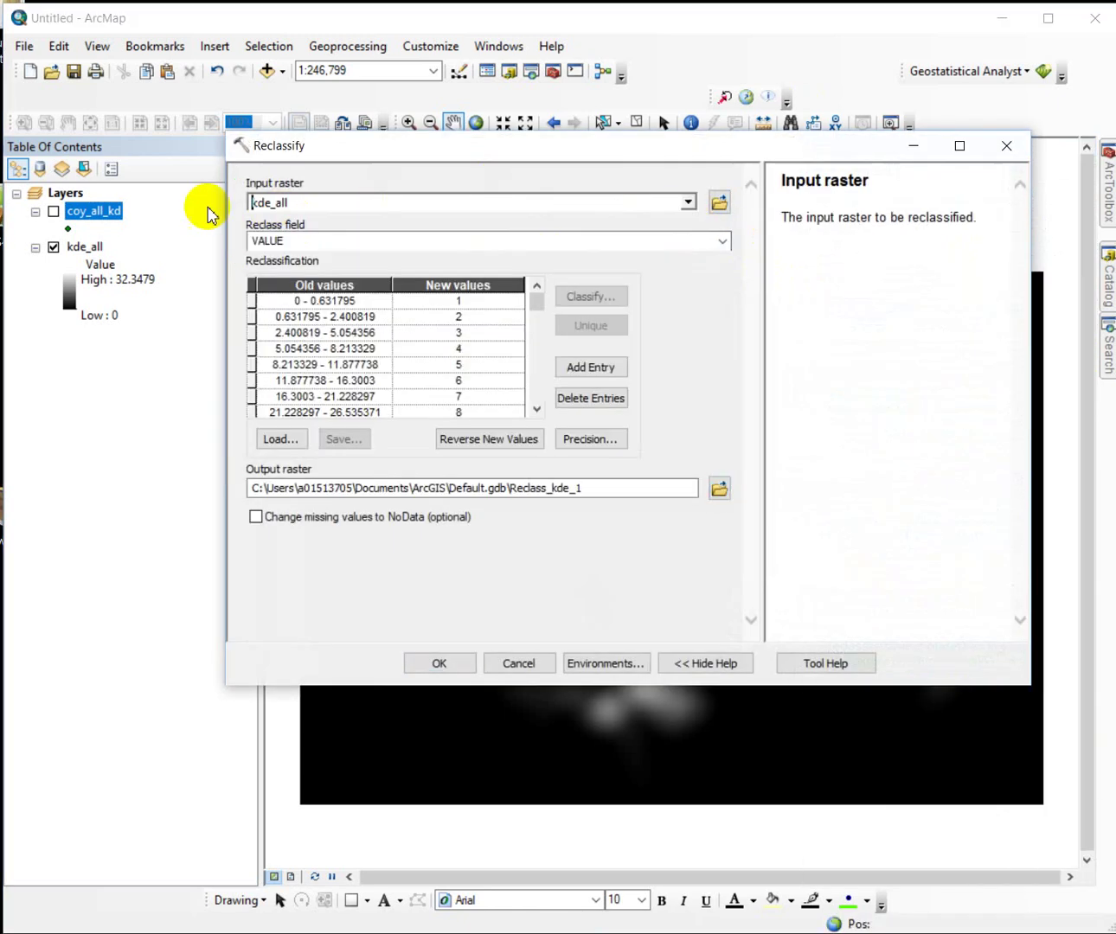
left_click(720, 241)
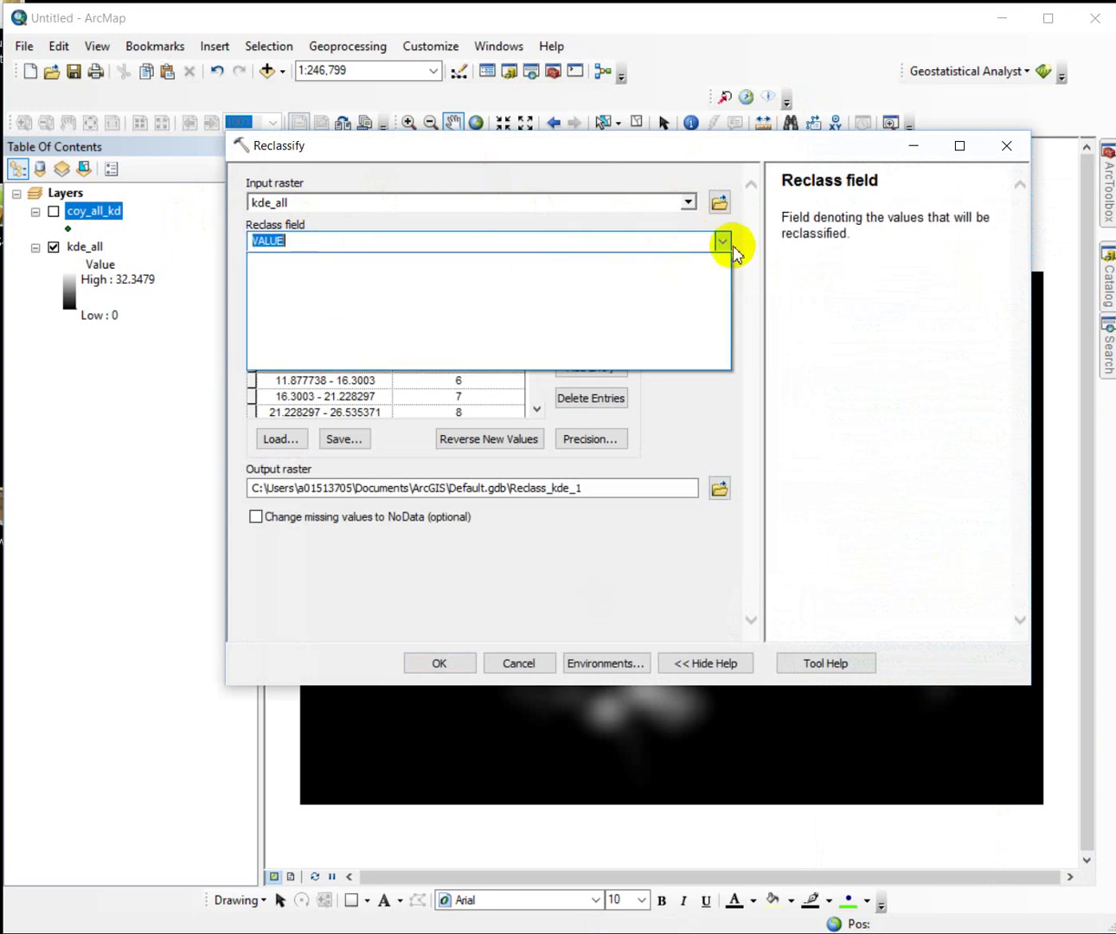
left_click(722, 242)
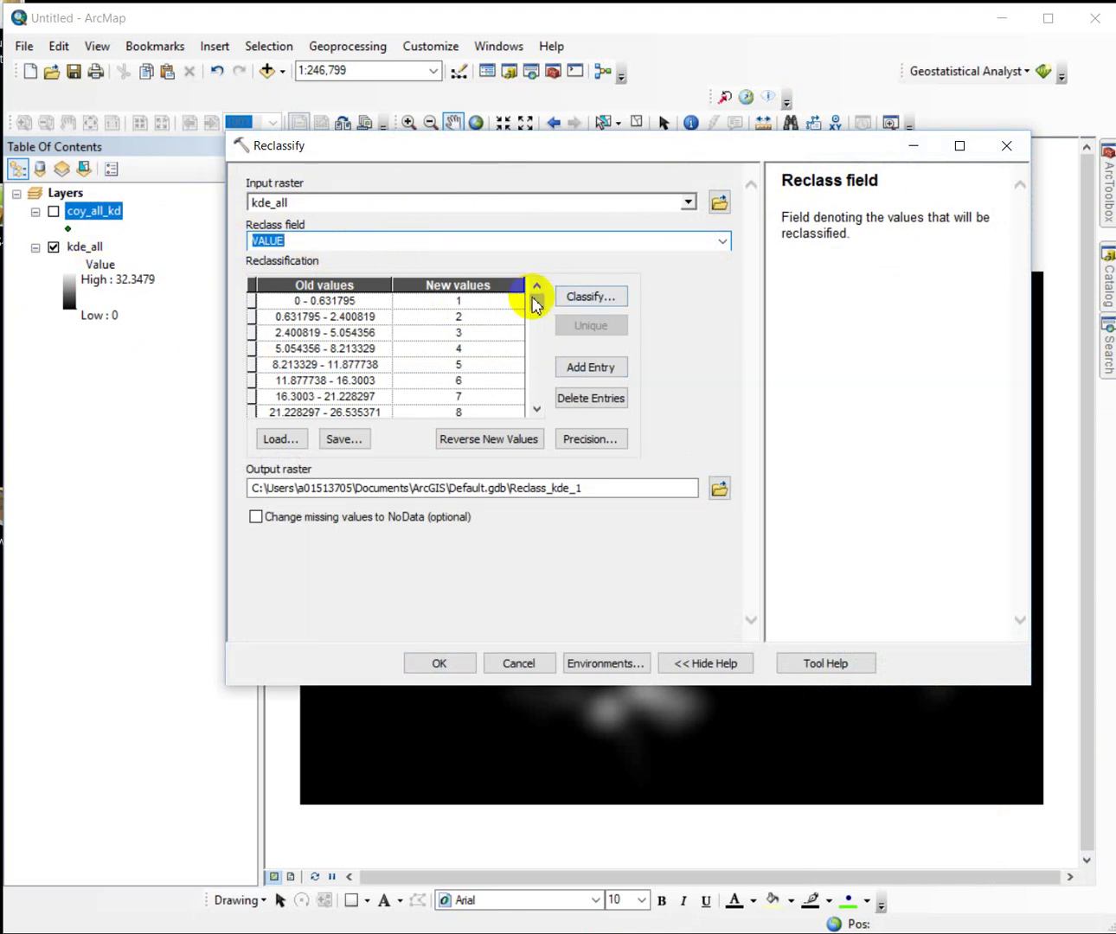
- Classify kde_all into 2 classes and change the first break to 7.090382
left_click(579, 298)
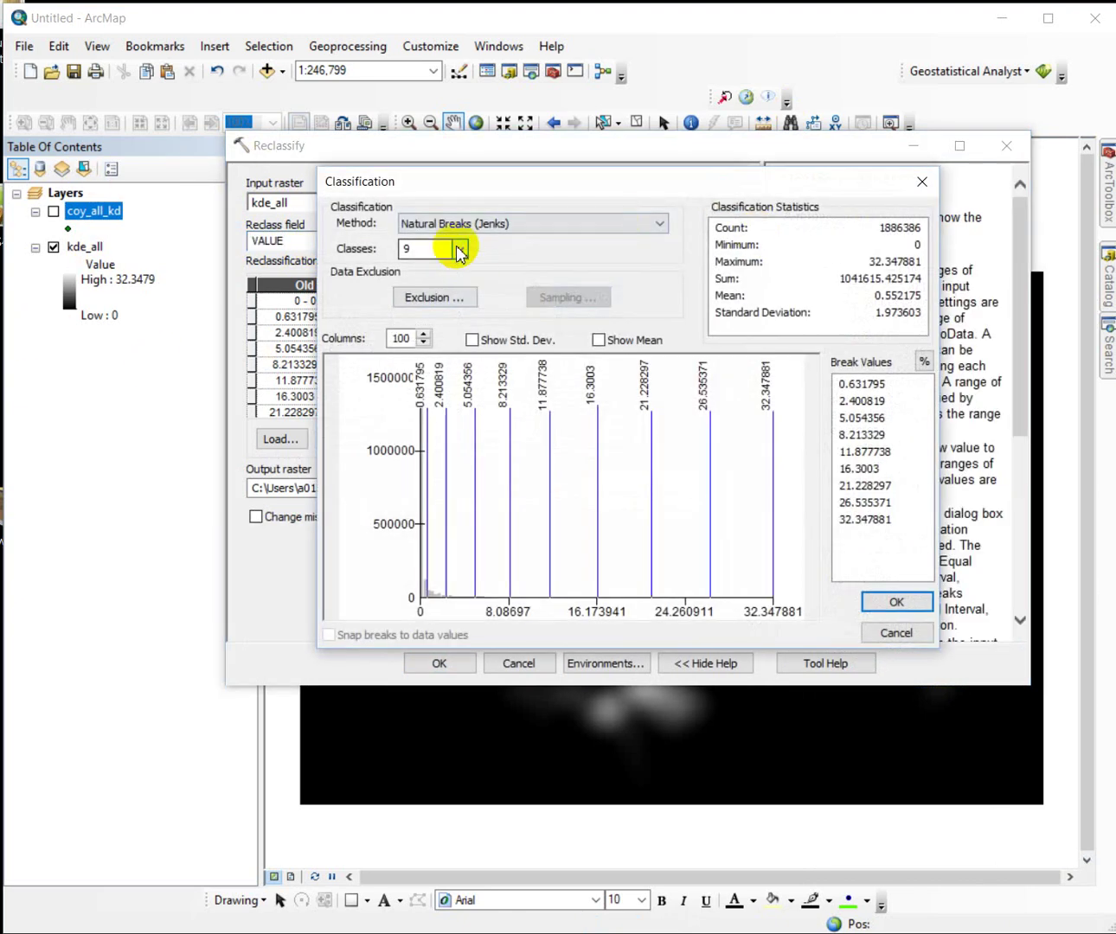
left_click(458, 252)
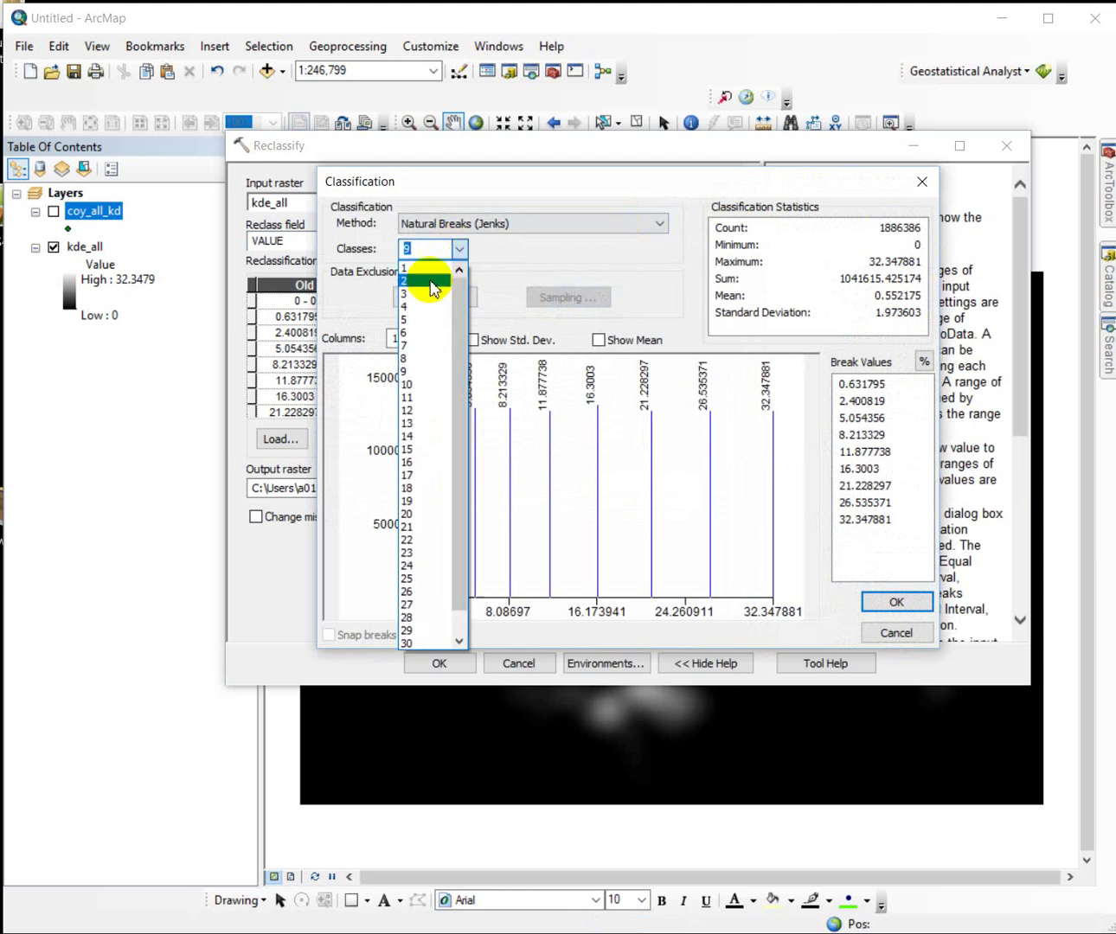
left_click(427, 281)
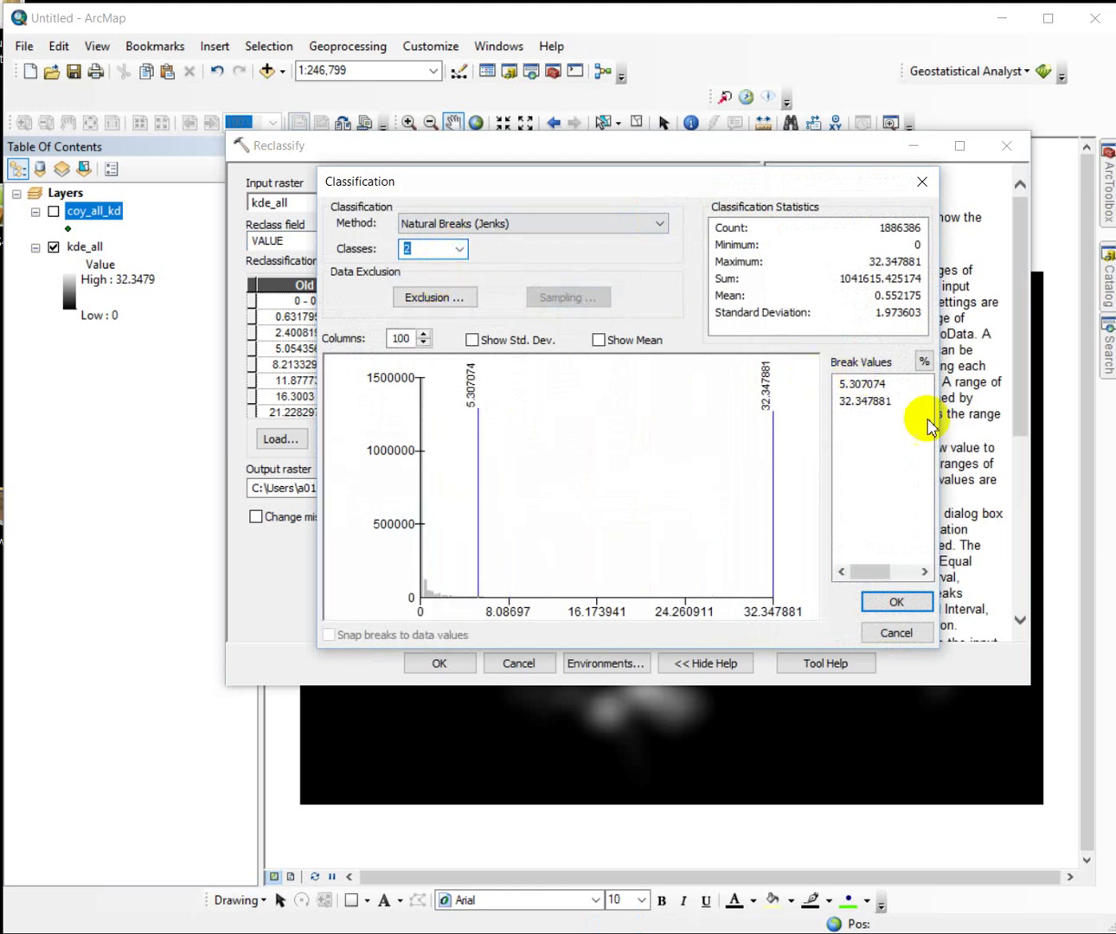
left_click(863, 384)
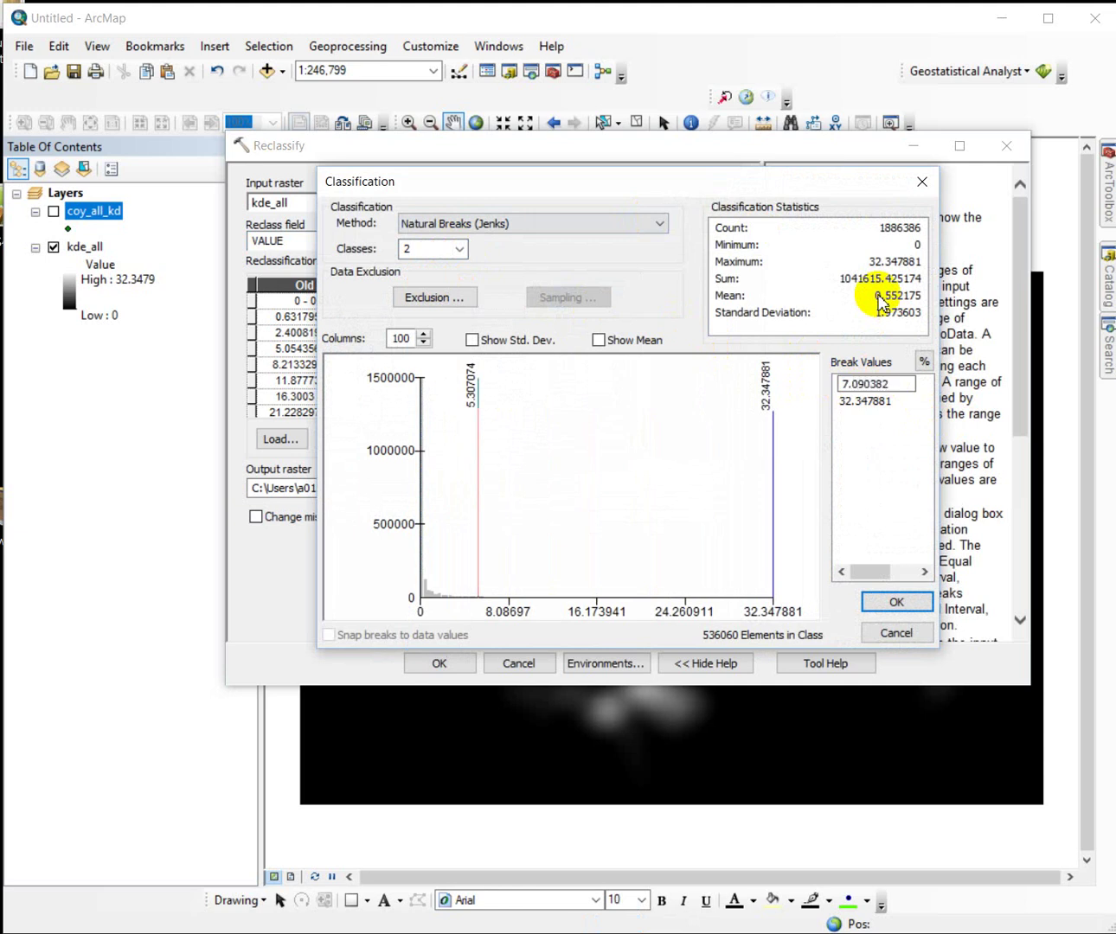
- Accept the 7.090382 break, map values to NoData and 50, and output the result as kde_50
left_click(908, 608)
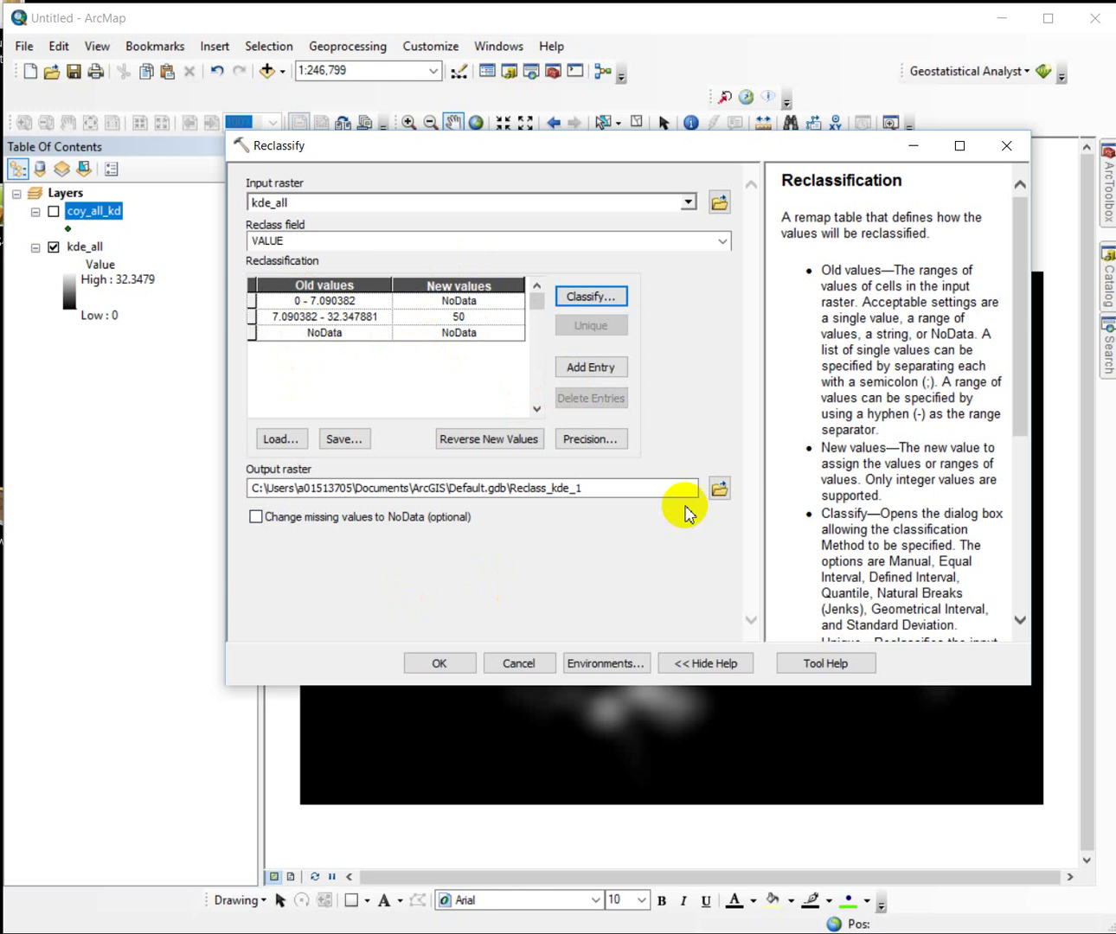
left_click(720, 490)
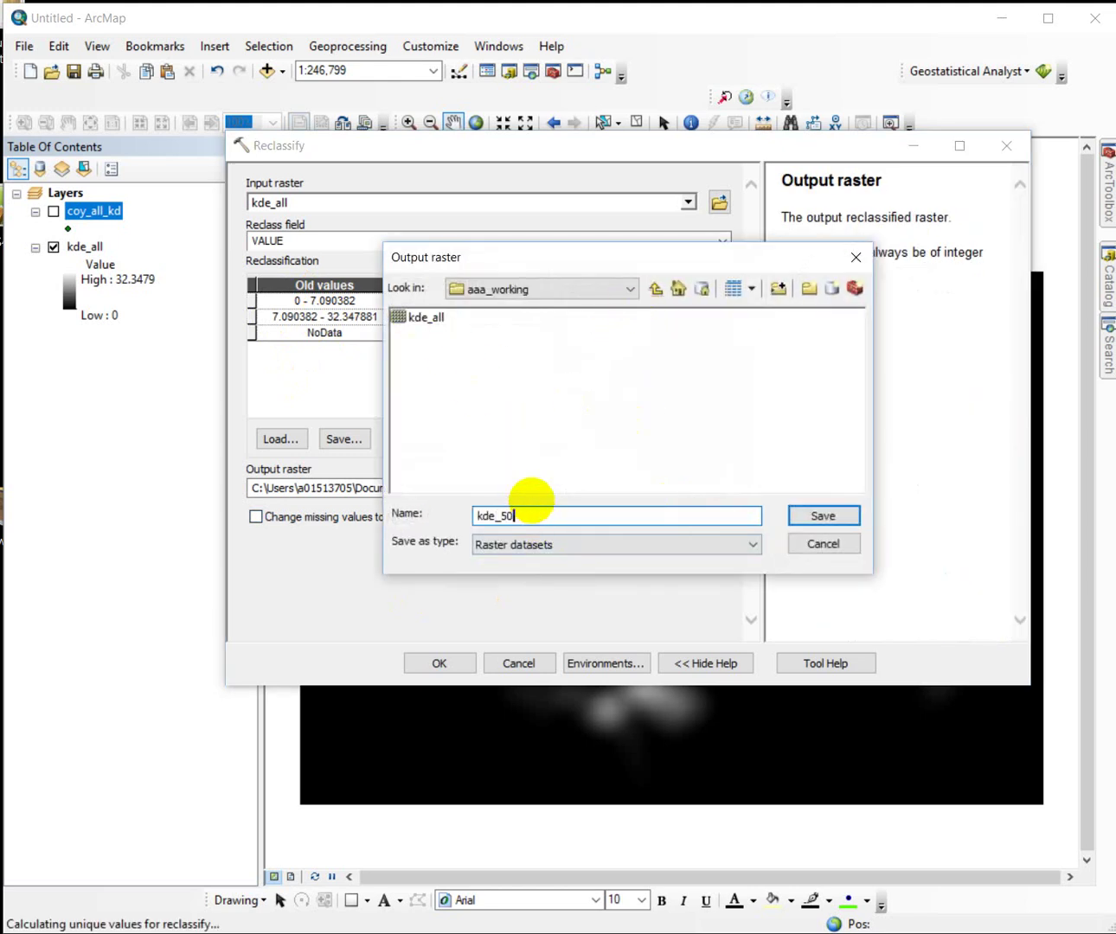
left_click(825, 517)
left_click(441, 662)
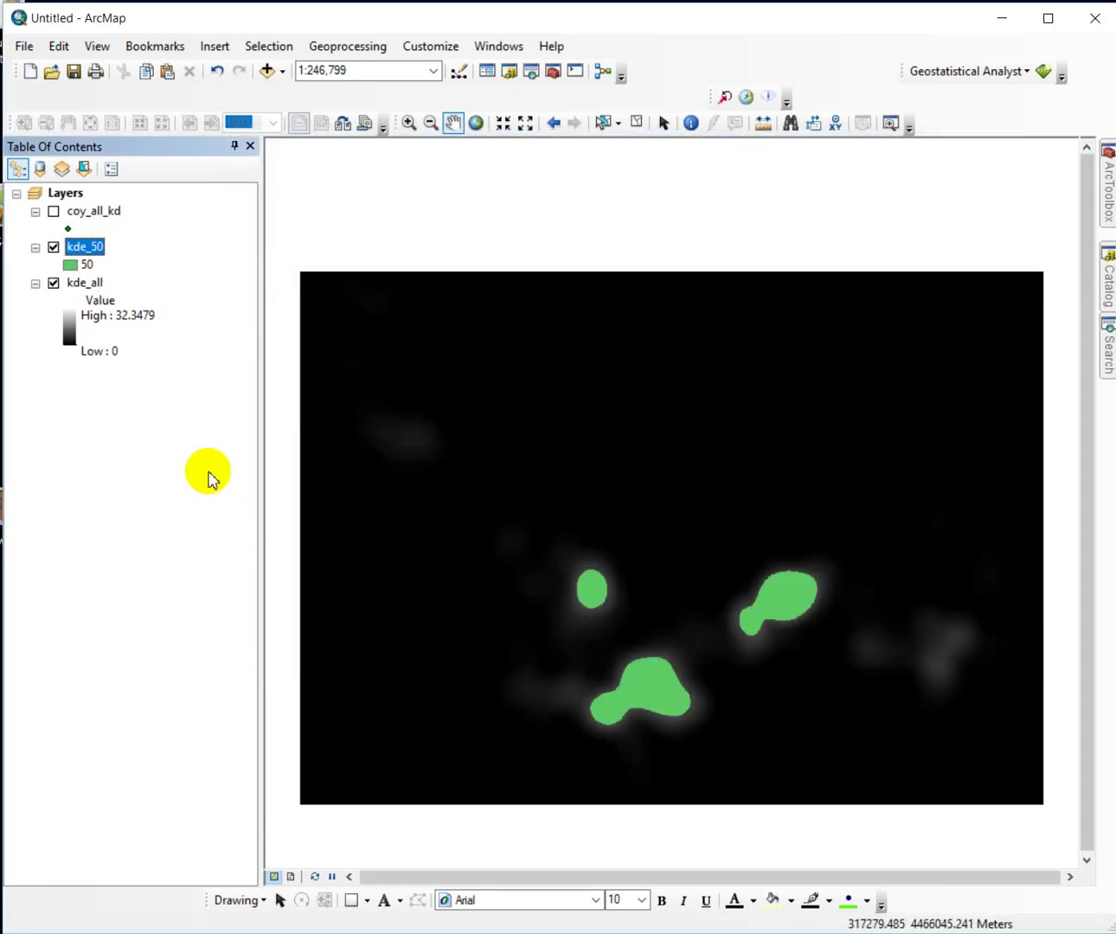
- Hide and reshow kde_all to view the green patches alone, then recall the reclassify search results
left_click(616, 590)
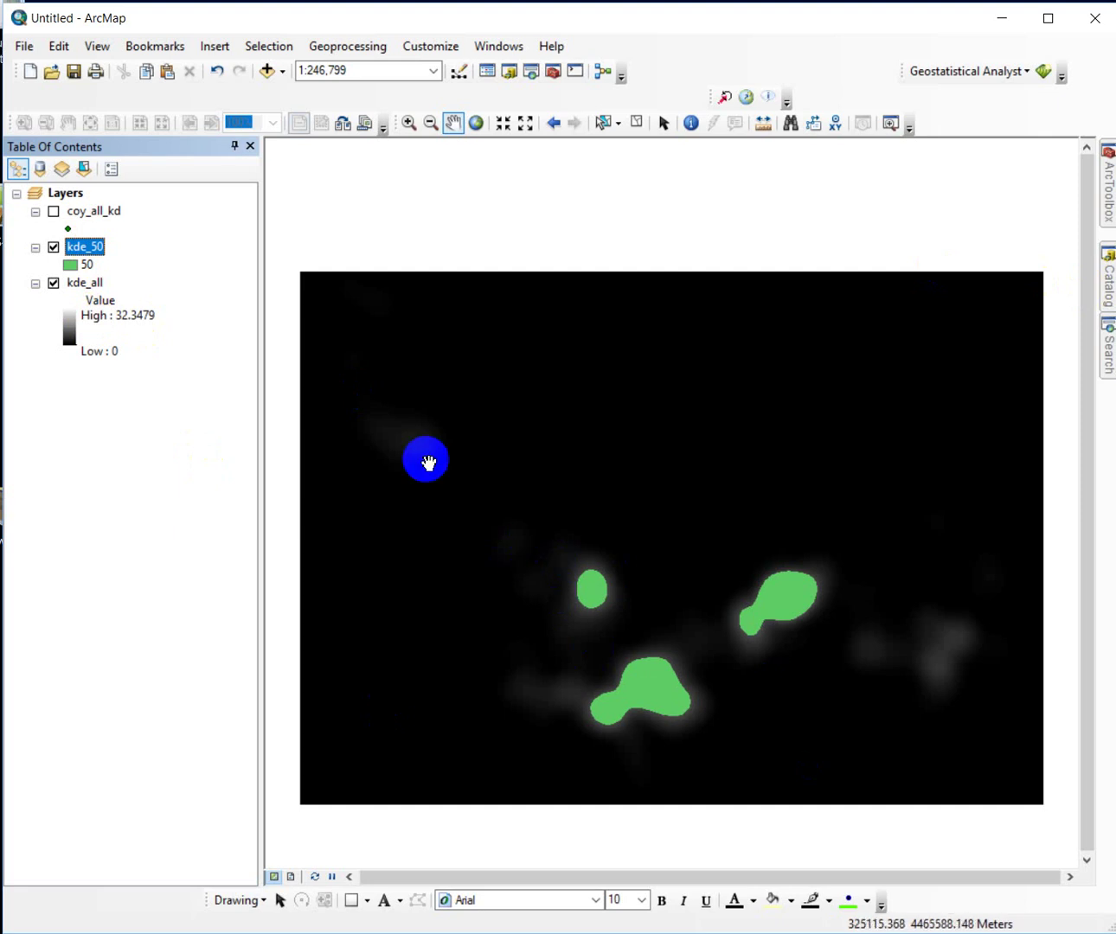
left_click(473, 668)
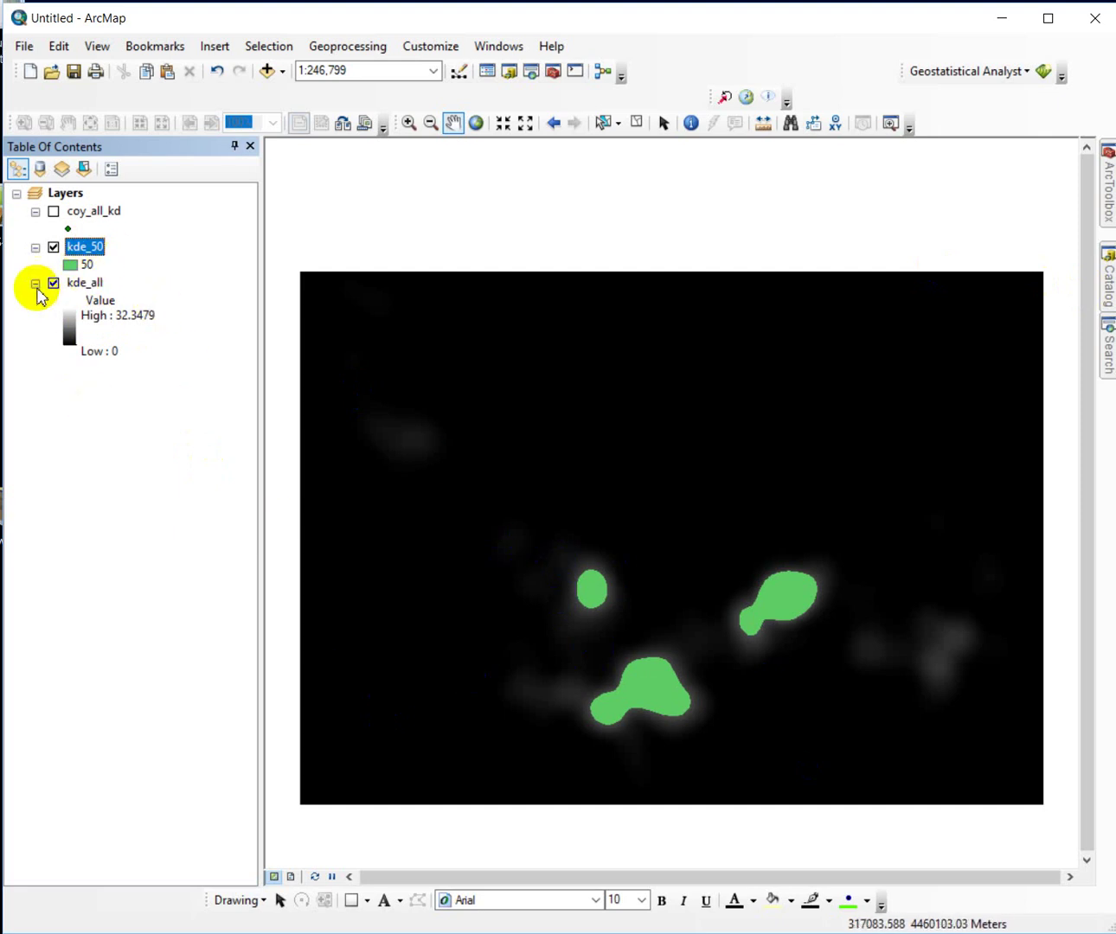
left_click(54, 283)
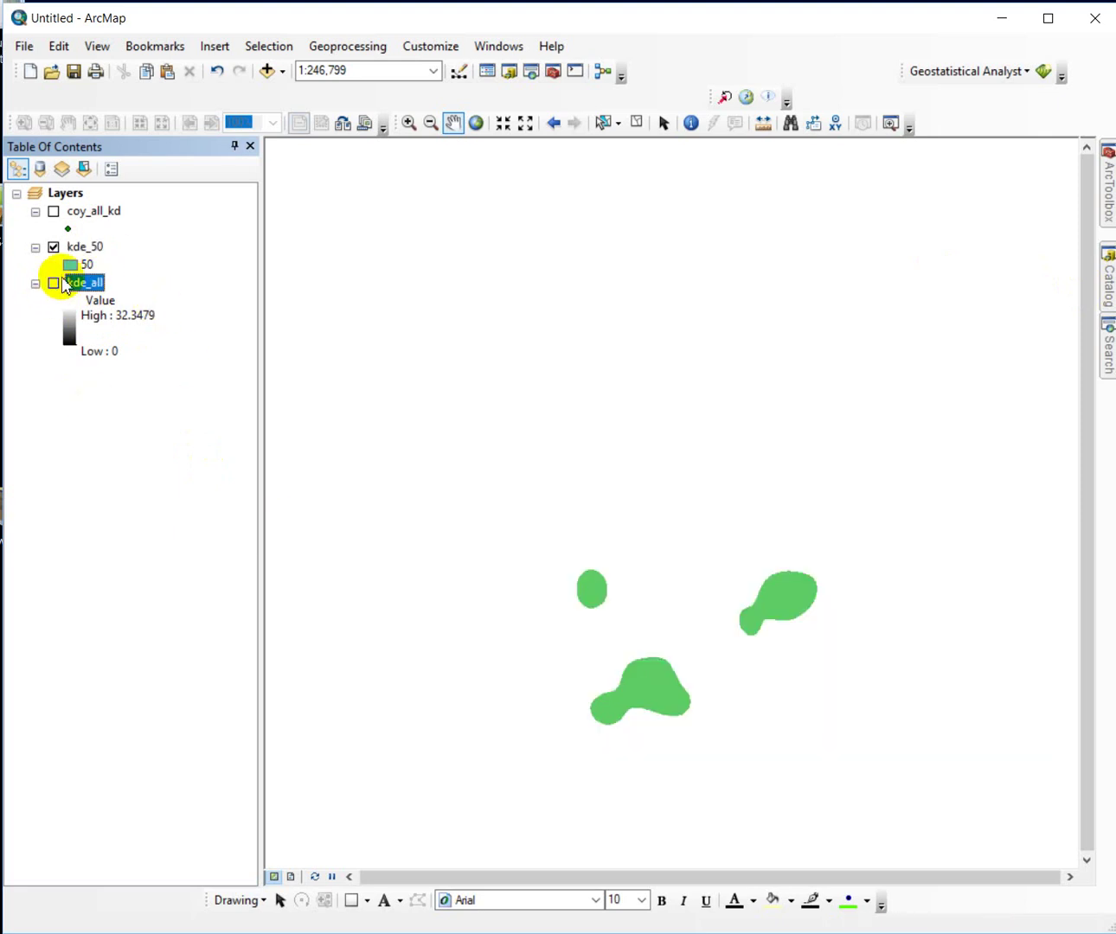
left_click(55, 283)
left_click(351, 805)
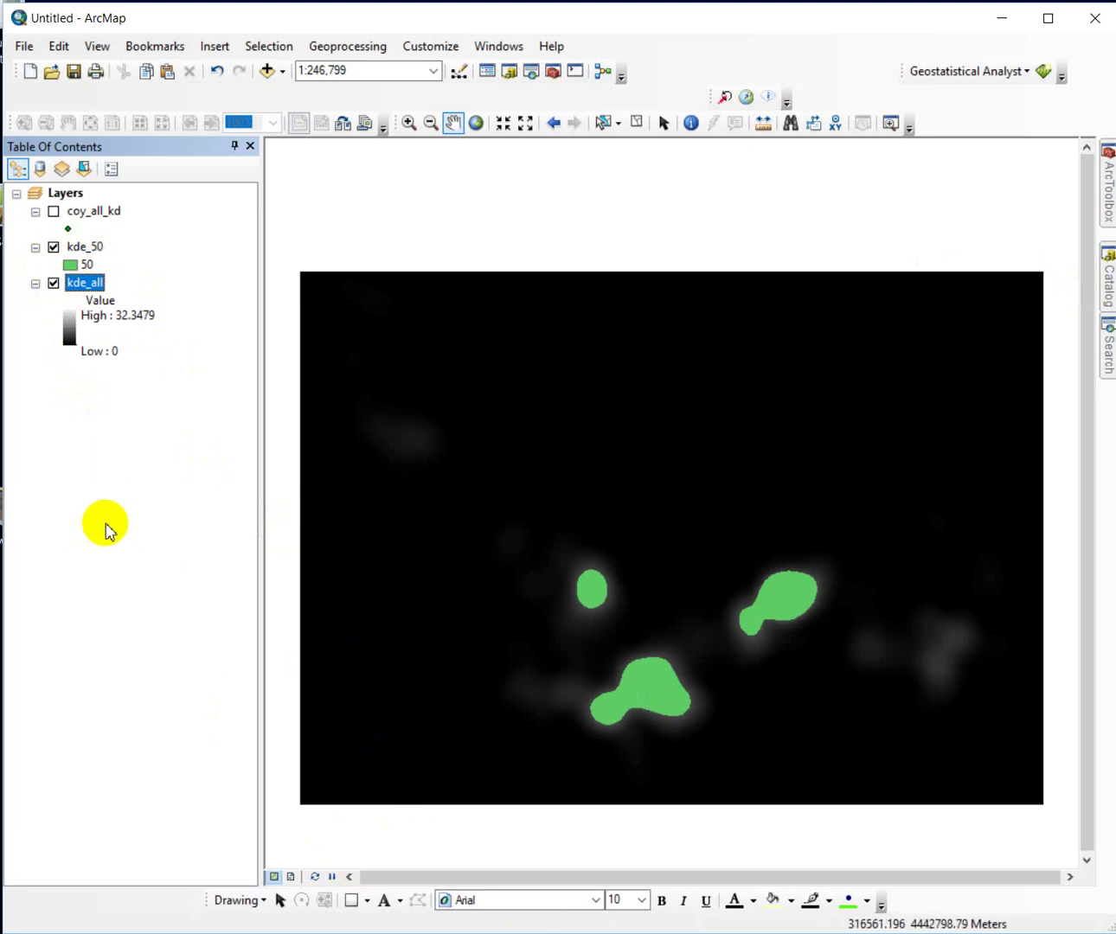
left_click(867, 456)
left_click(1107, 349)
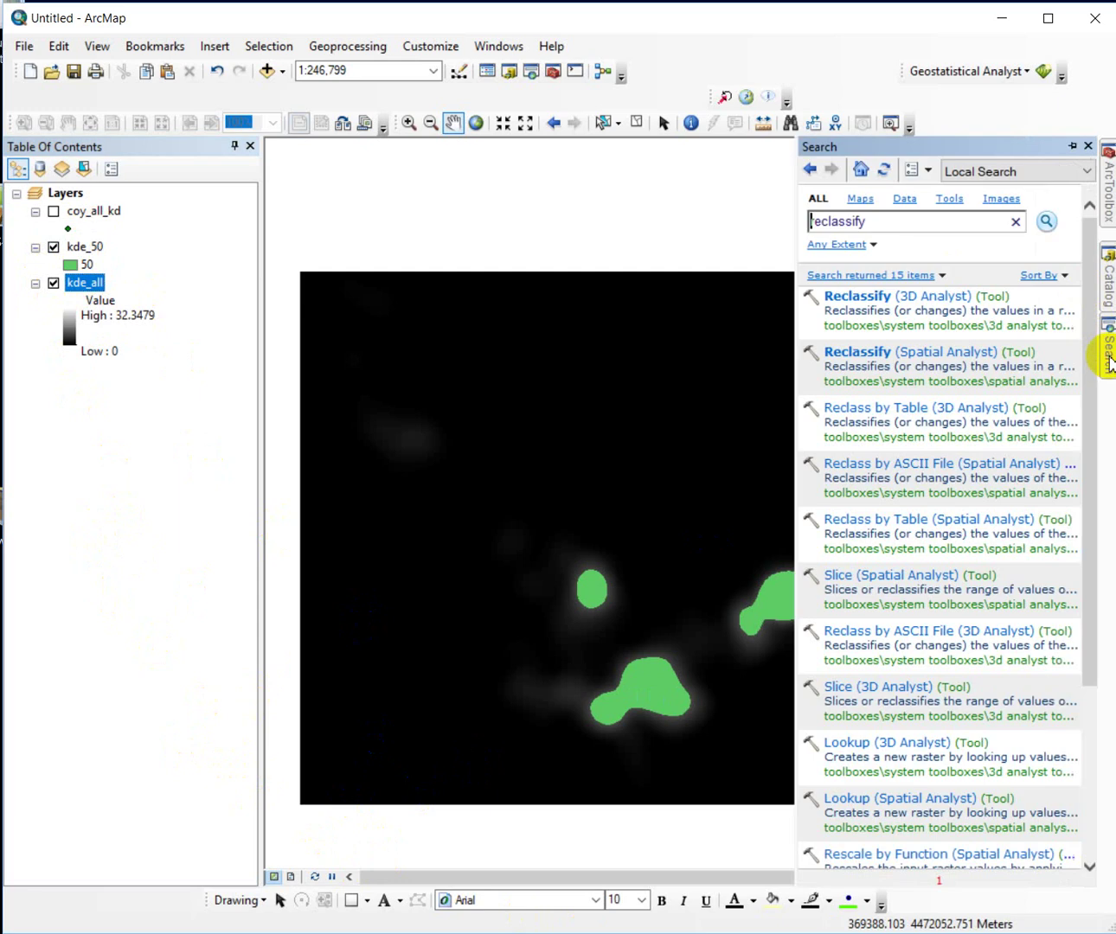
- Reclassify kde_all into 2 classes with the break set to 0.553818
left_click(873, 360)
left_click(688, 202)
left_click(307, 246)
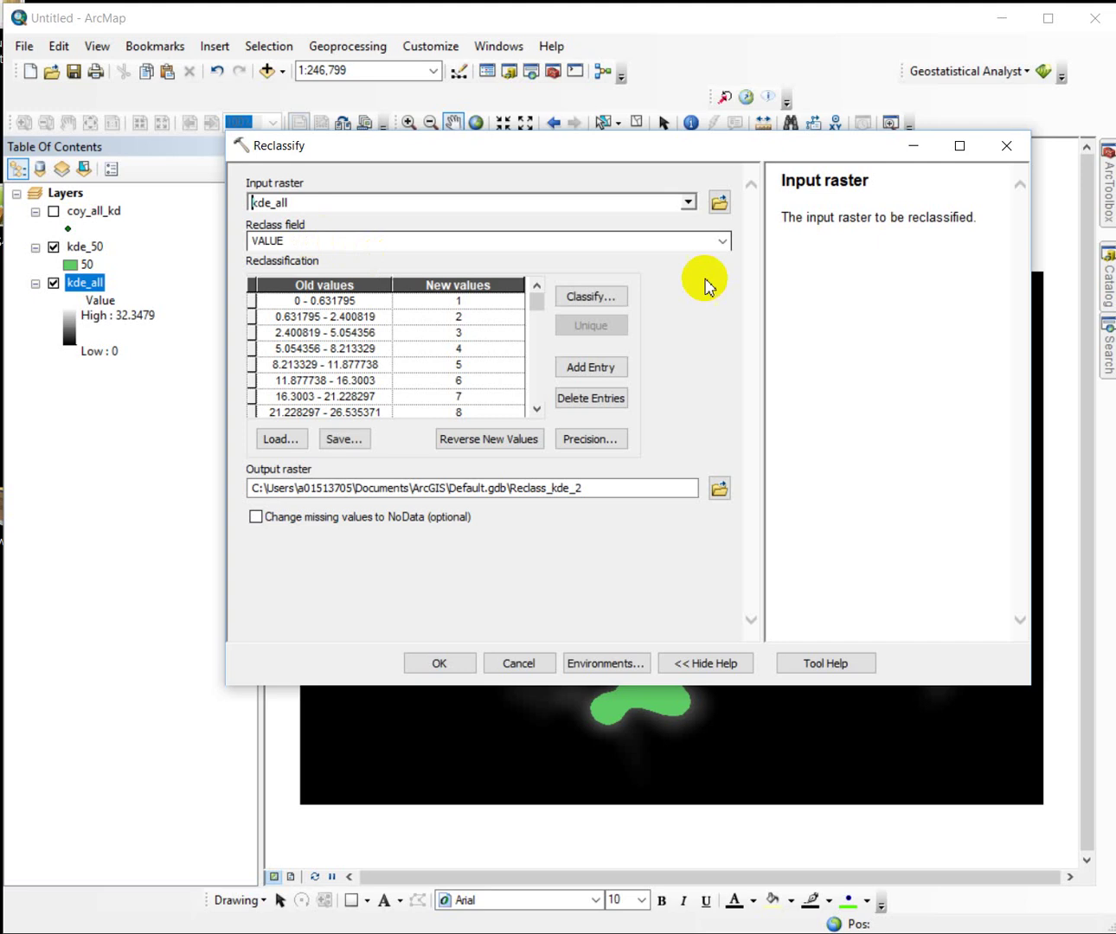
left_click(588, 295)
left_click(458, 249)
scroll(458, 268, "up", 1)
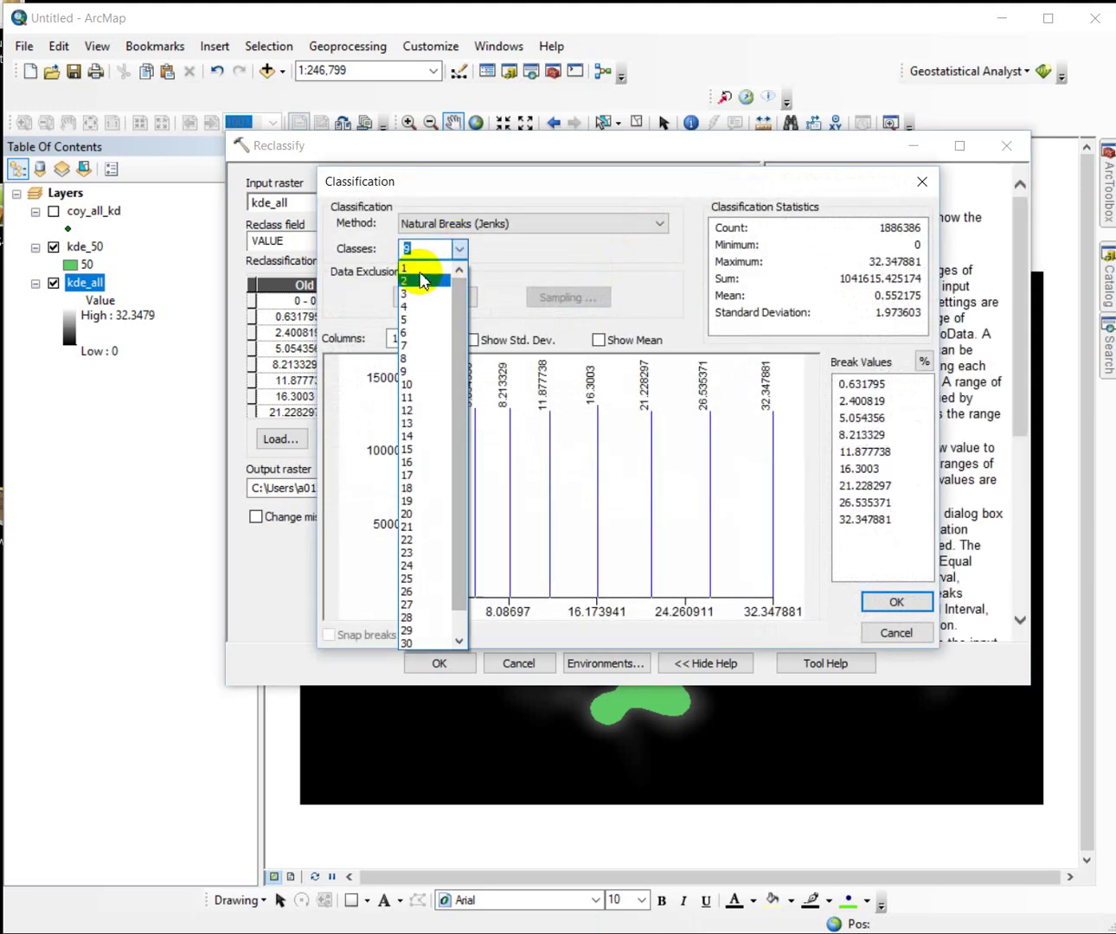
left_click(424, 269)
left_click(865, 384)
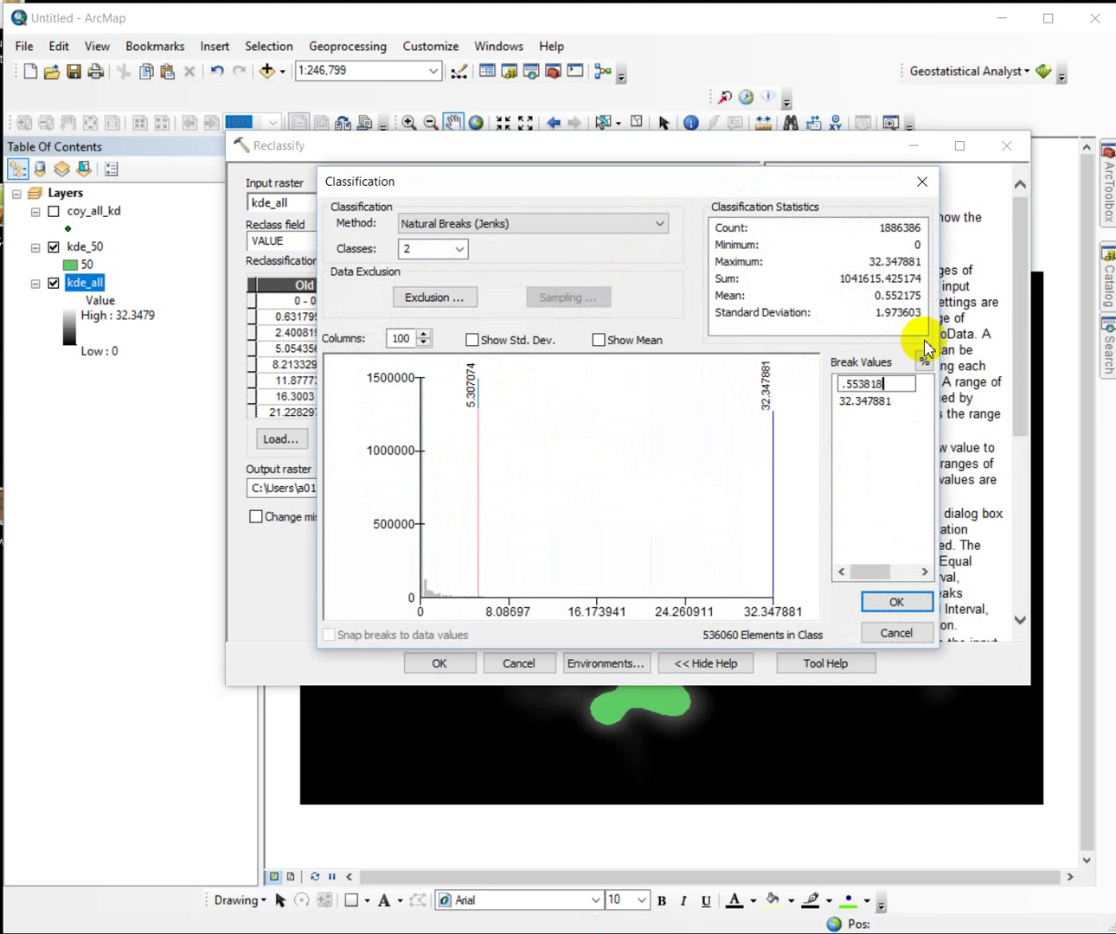
type(".553818")
left_click(896, 603)
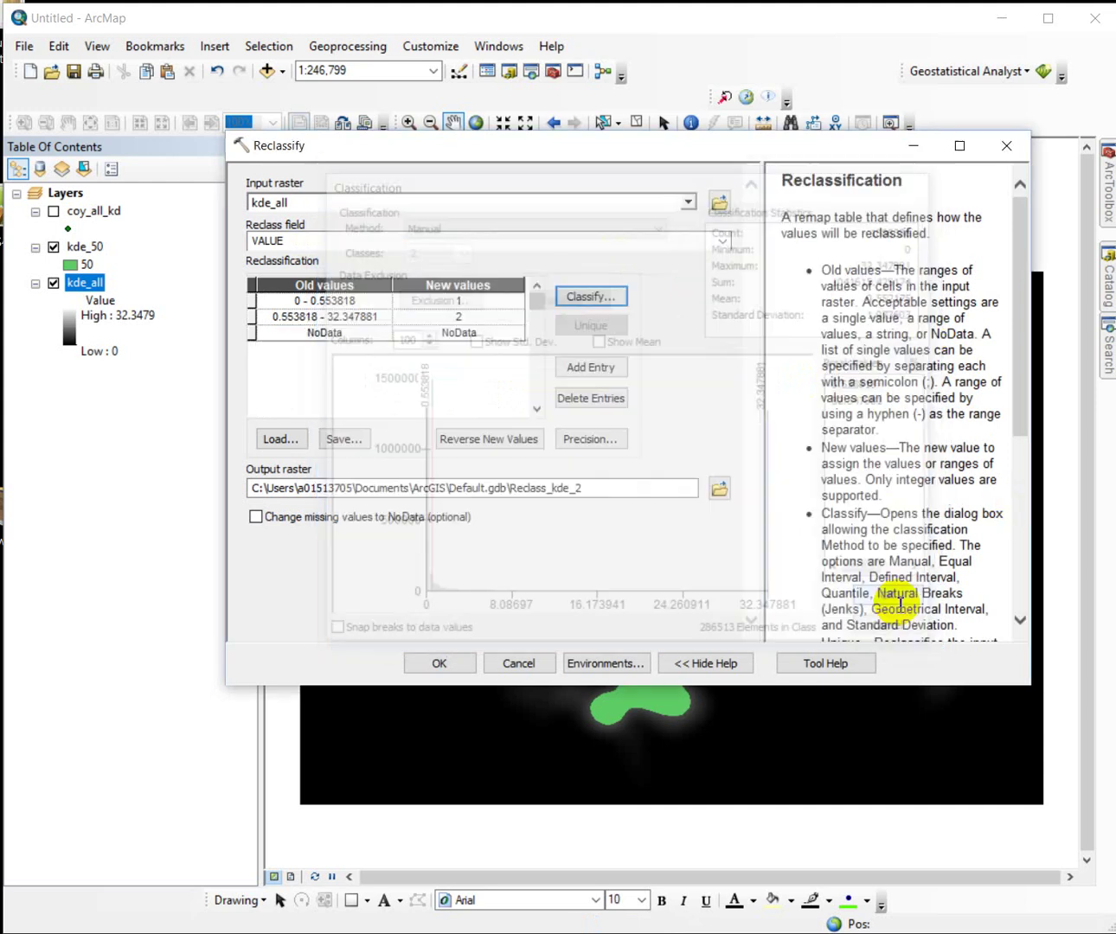
- Set new values NoData and 95, name the output kde_95, and run Reclassify
left_click(466, 300)
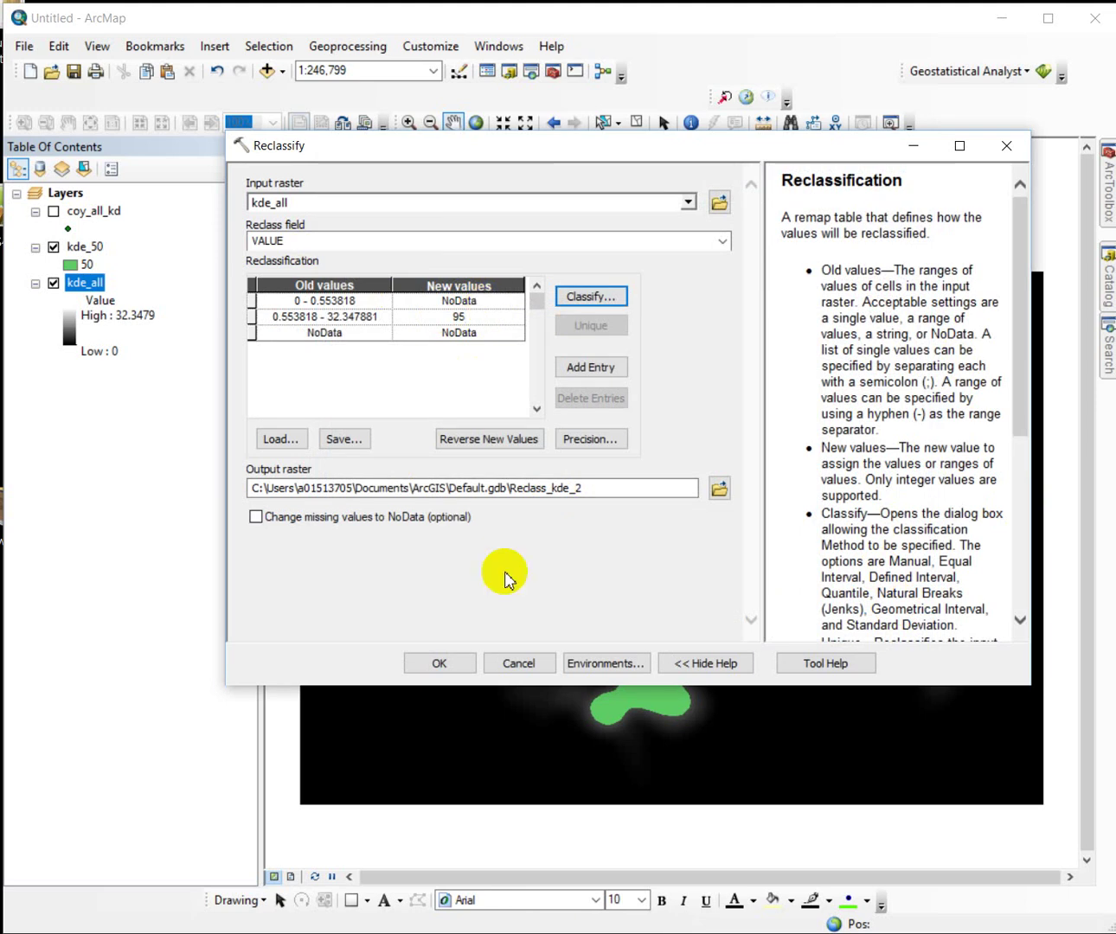
left_click(720, 489)
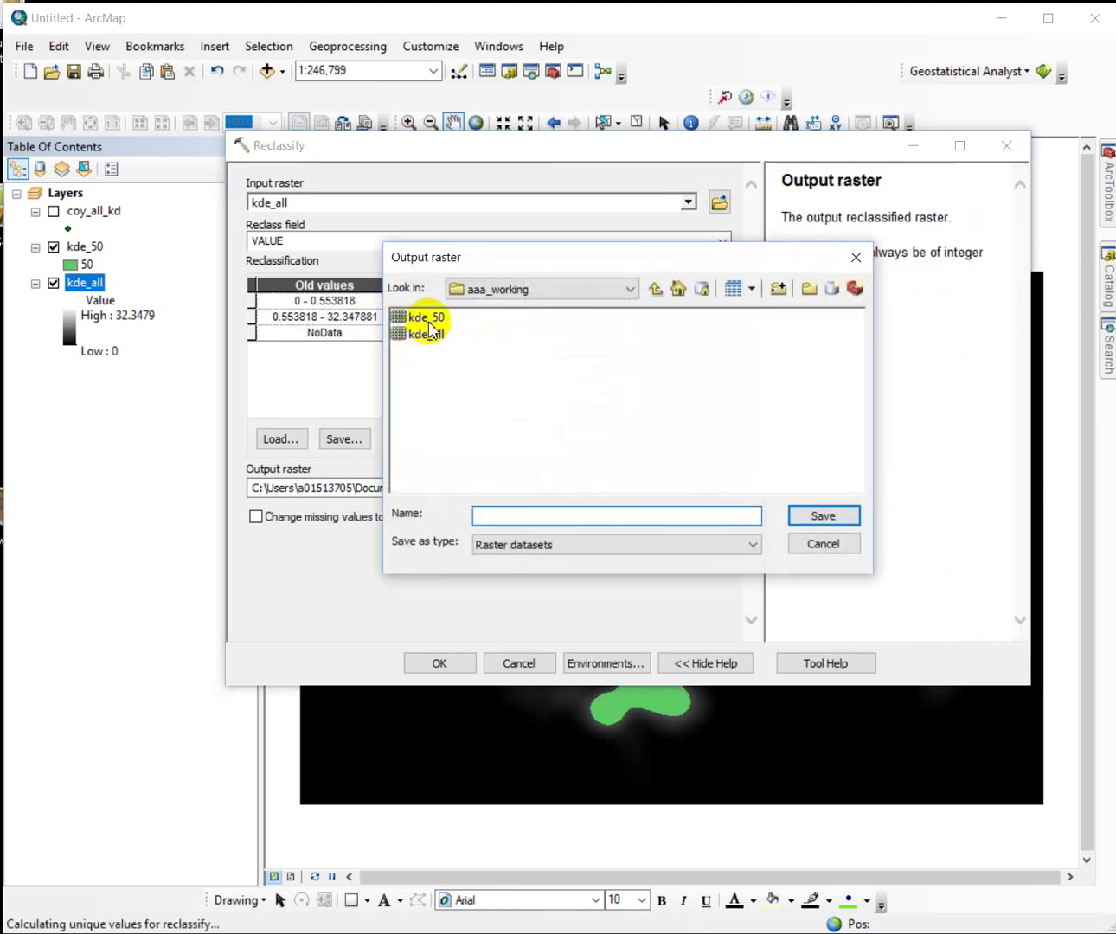
left_click(427, 318)
left_click(532, 512)
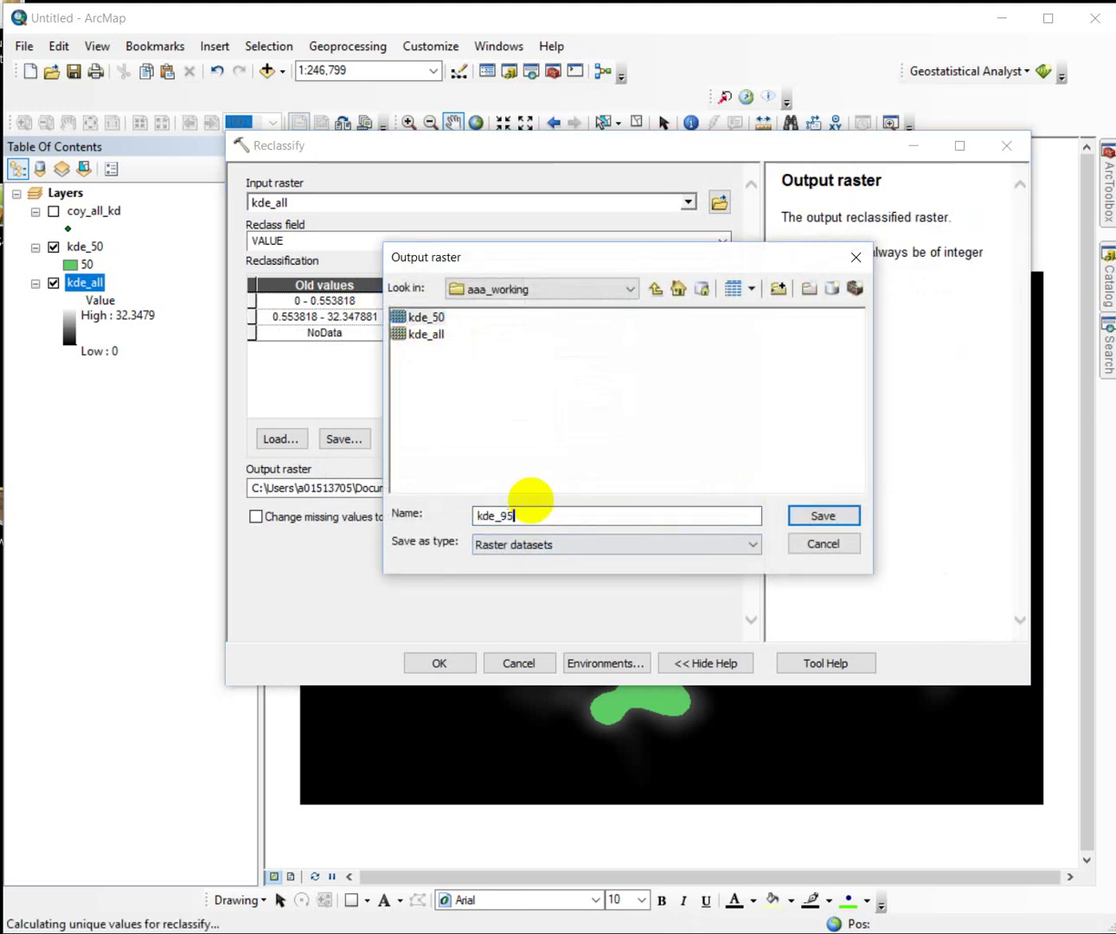
type("95")
left_click(823, 514)
left_click(438, 663)
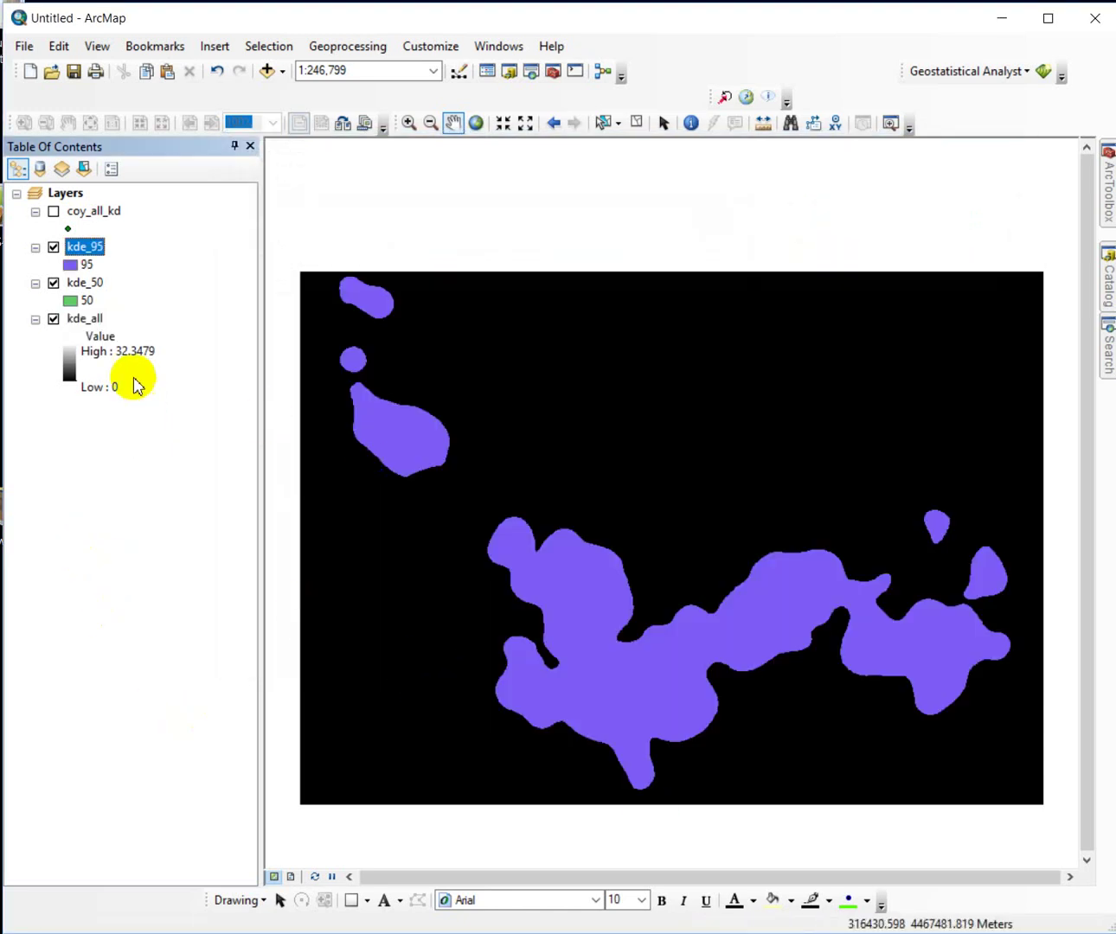
- Move kde_50 above kde_95 in the Table Of Contents and uncheck kde_all
left_click_drag(86, 285, 82, 221)
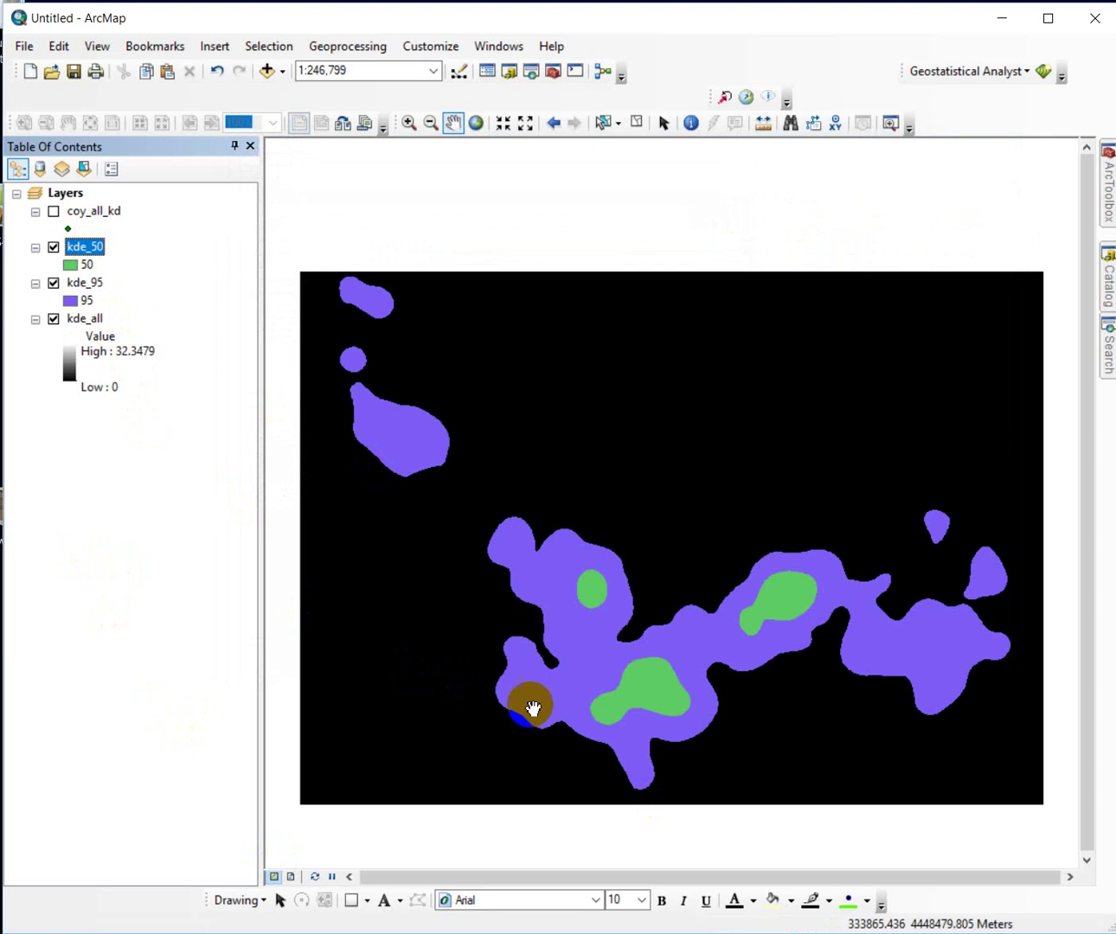
left_click(53, 320)
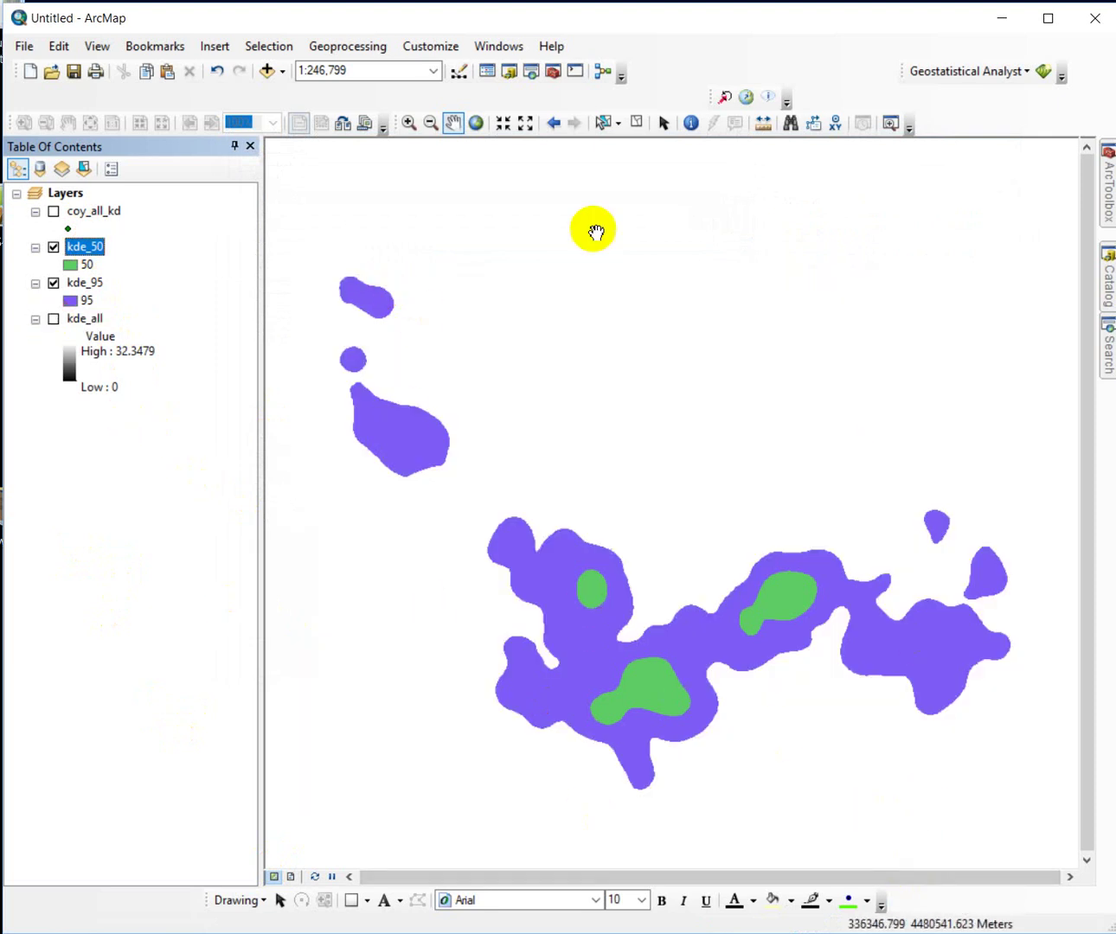